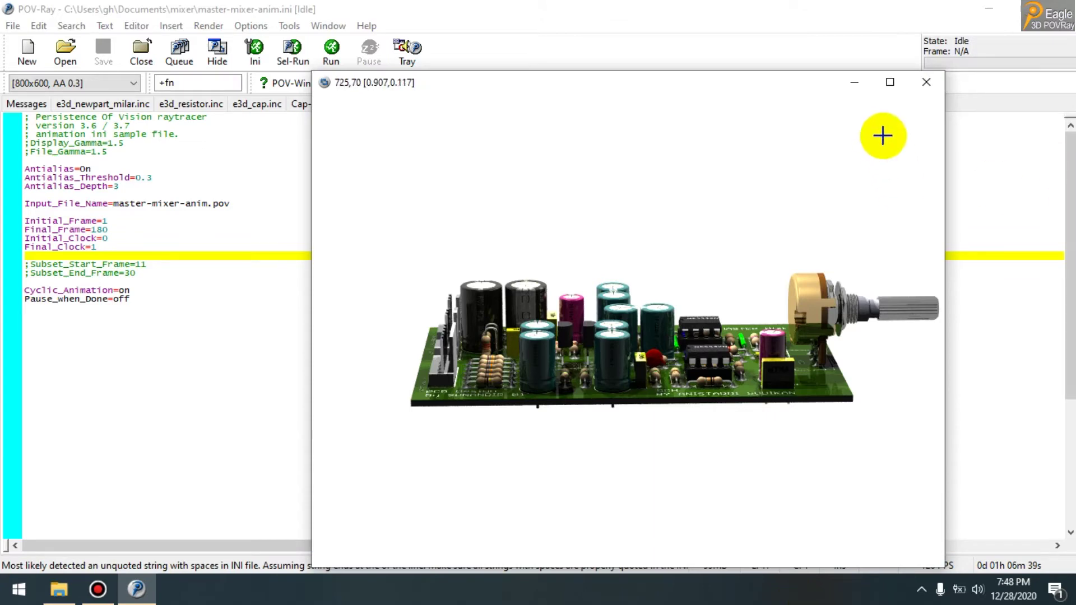
Close the finished render preview and examine the rendered master-mixer-anim frames in the mixer folder under Documents.
click(926, 83)
click(987, 8)
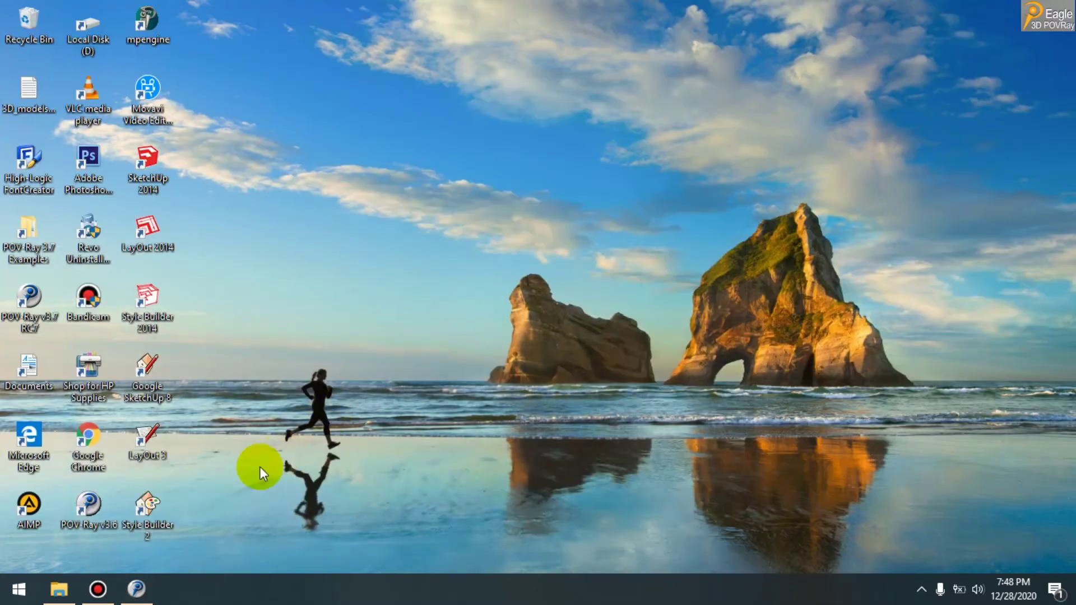
click(60, 590)
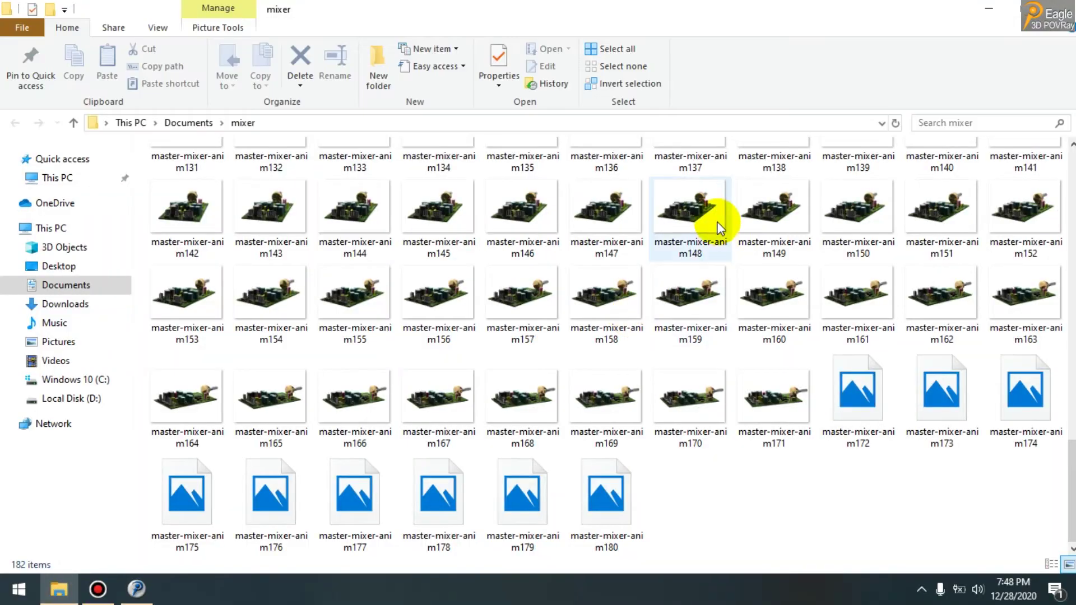
click(618, 543)
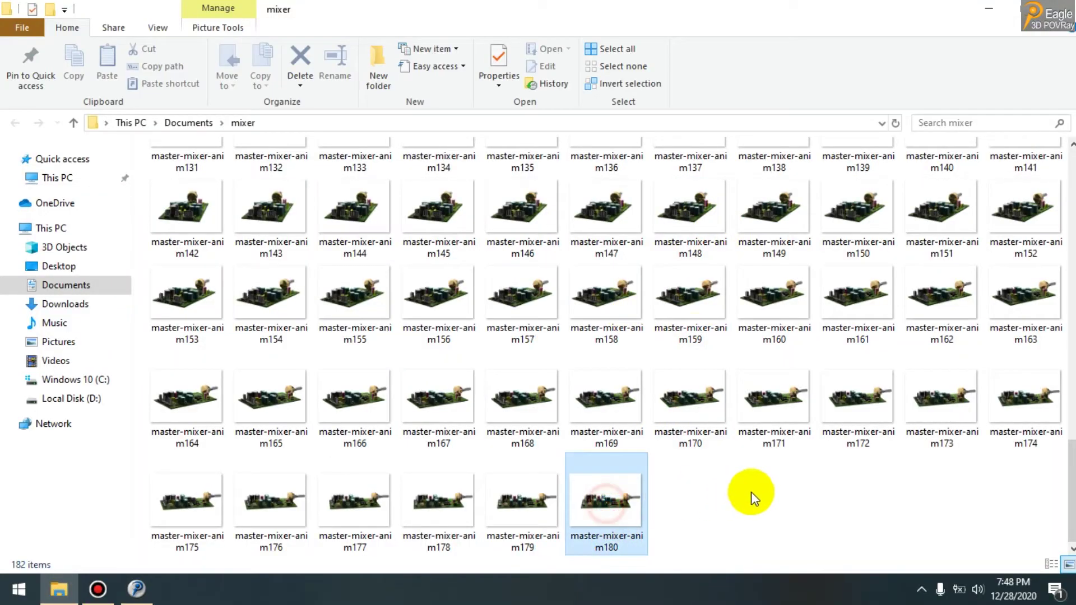
scroll(758, 489, up, 3)
scroll(734, 220, up, 12)
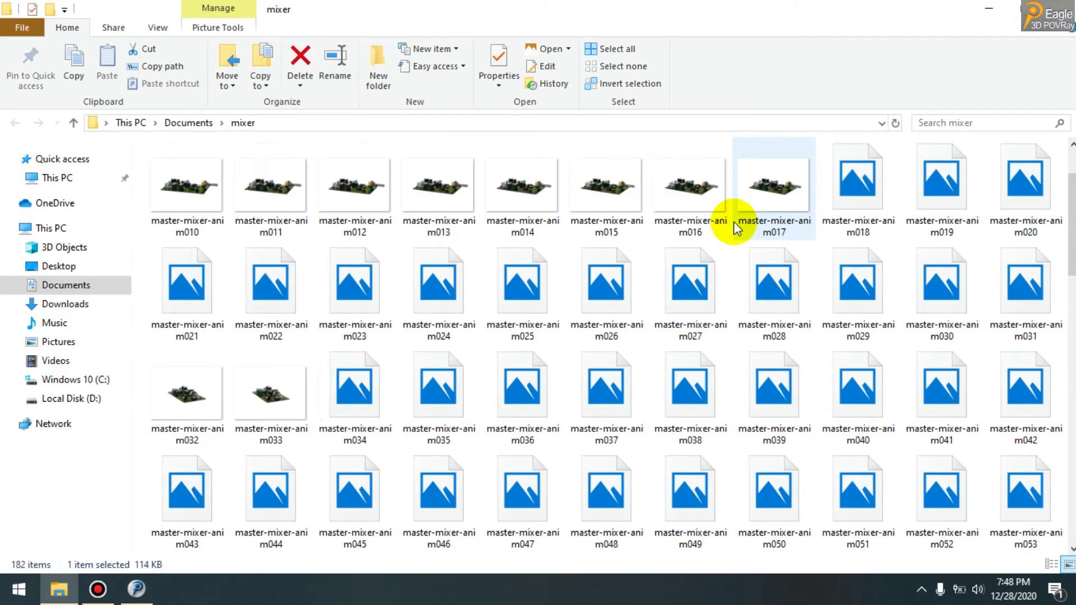
click(361, 182)
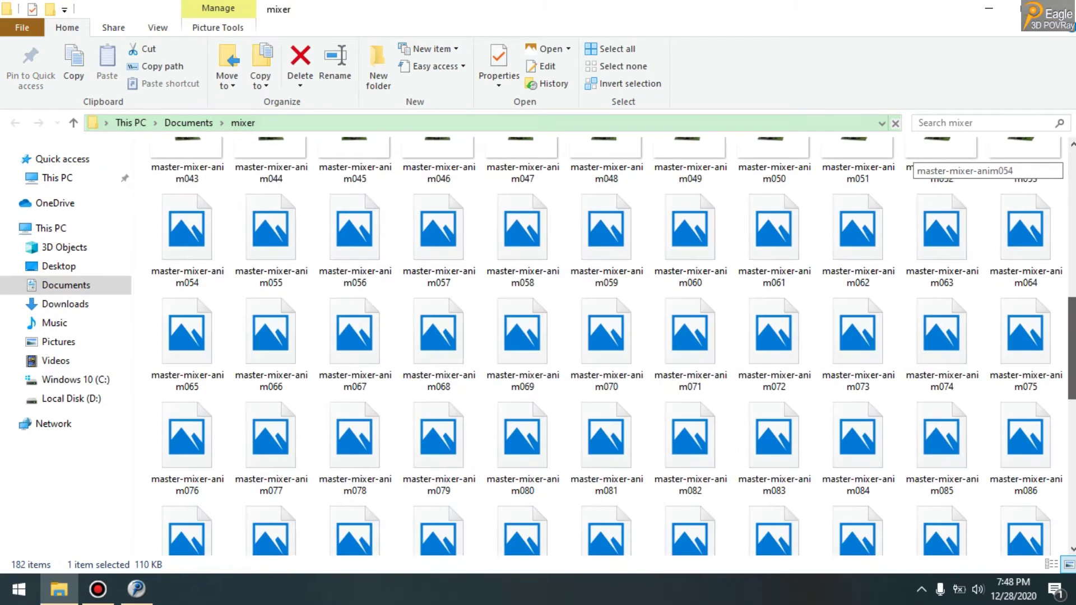
click(989, 8)
right_click(652, 107)
click(693, 152)
right_click(696, 149)
click(732, 196)
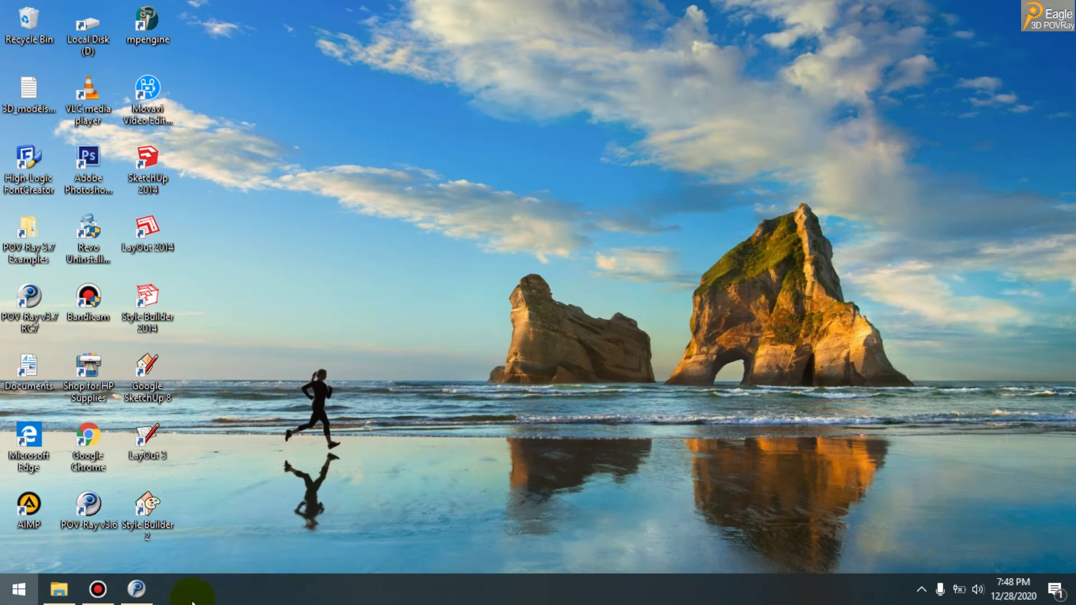
Launch GIMP 2.
key(super)
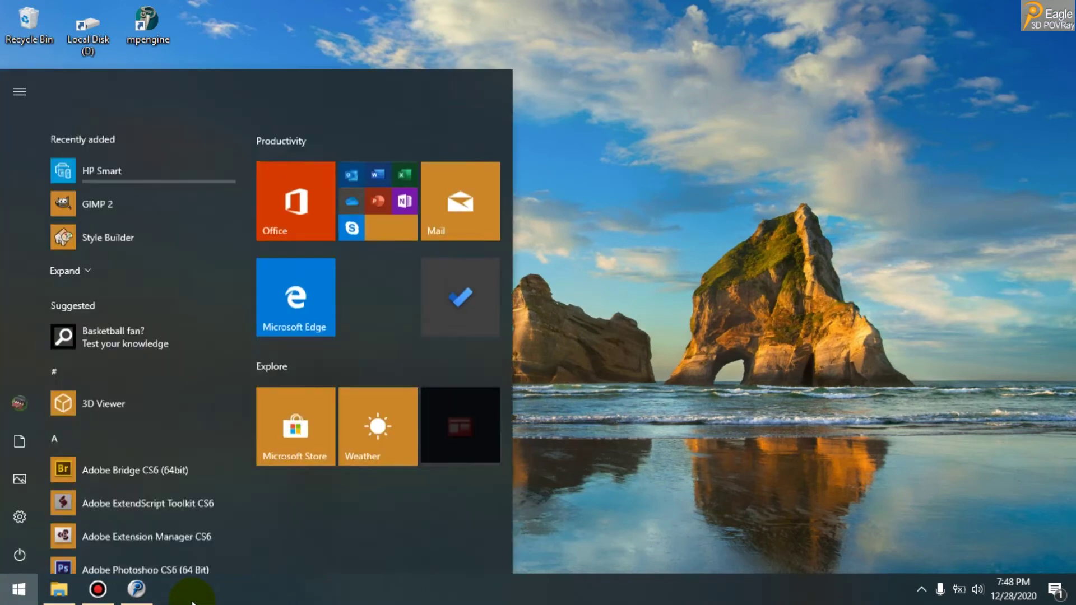
scroll(177, 245, down, 5)
scroll(177, 244, up, 5)
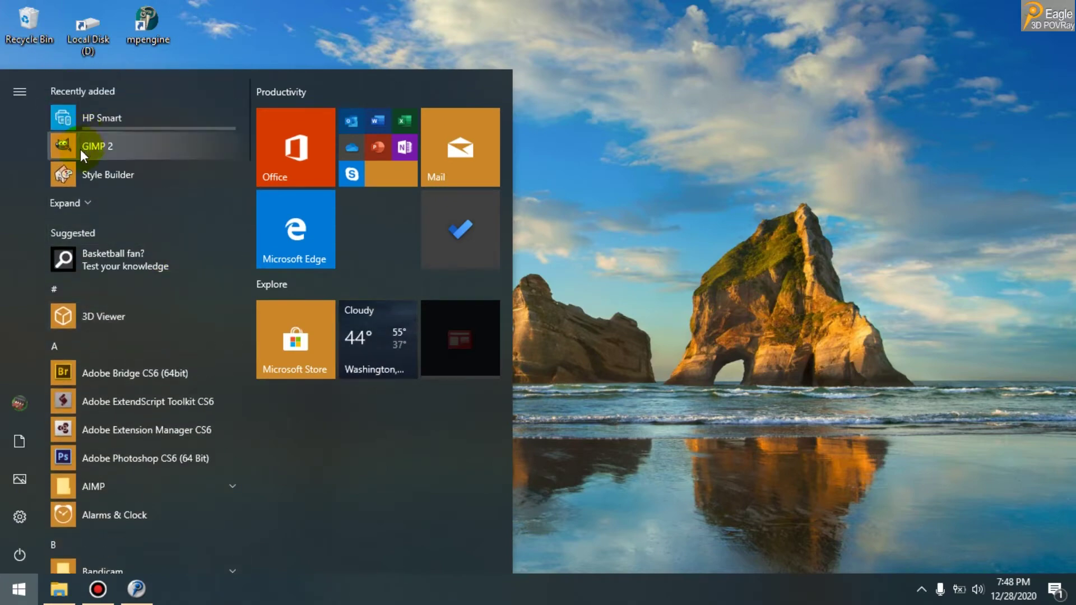
click(176, 146)
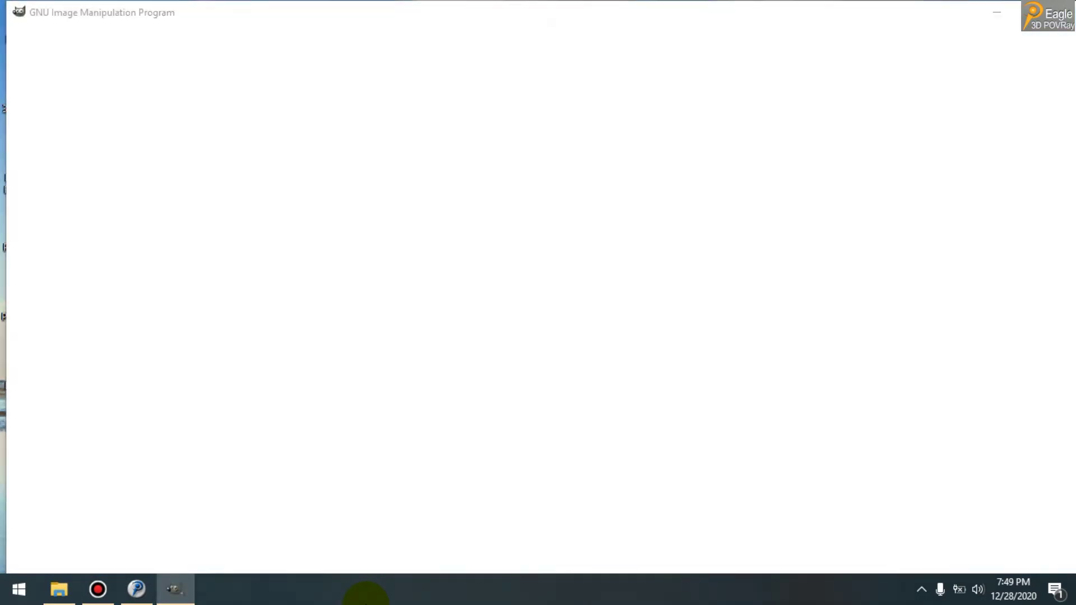
Open all master-mixer-anim PNG frames from the mixer folder in Documents as layers of one image.
click(20, 31)
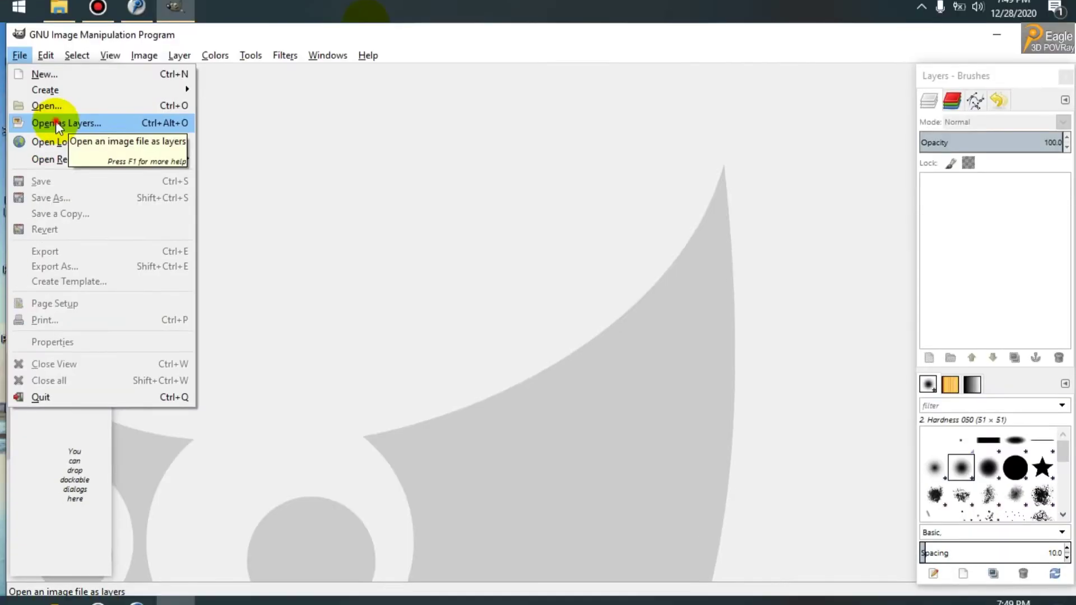
click(56, 193)
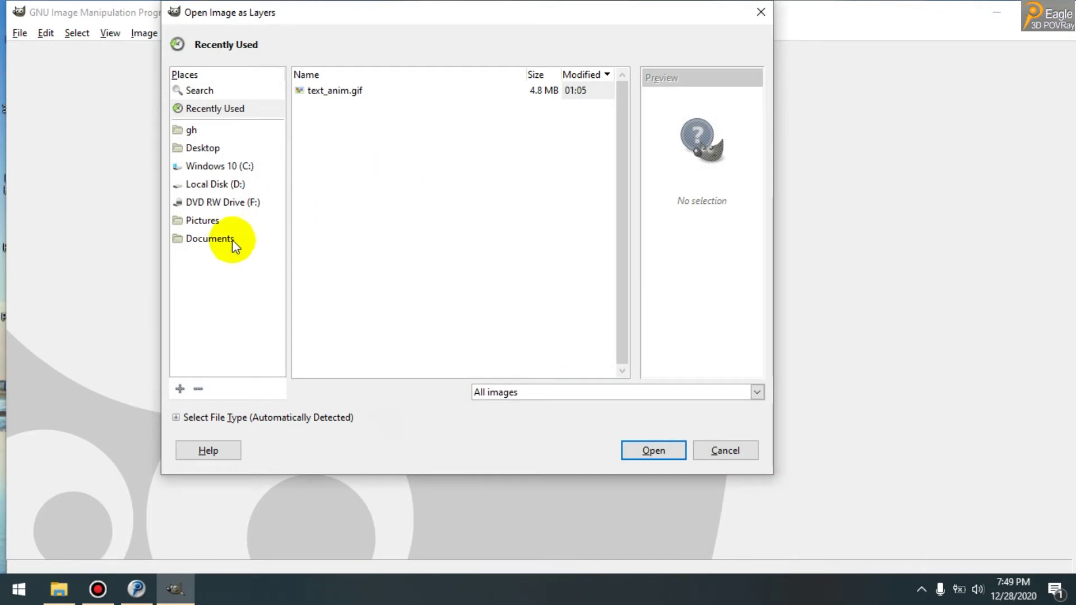
click(232, 239)
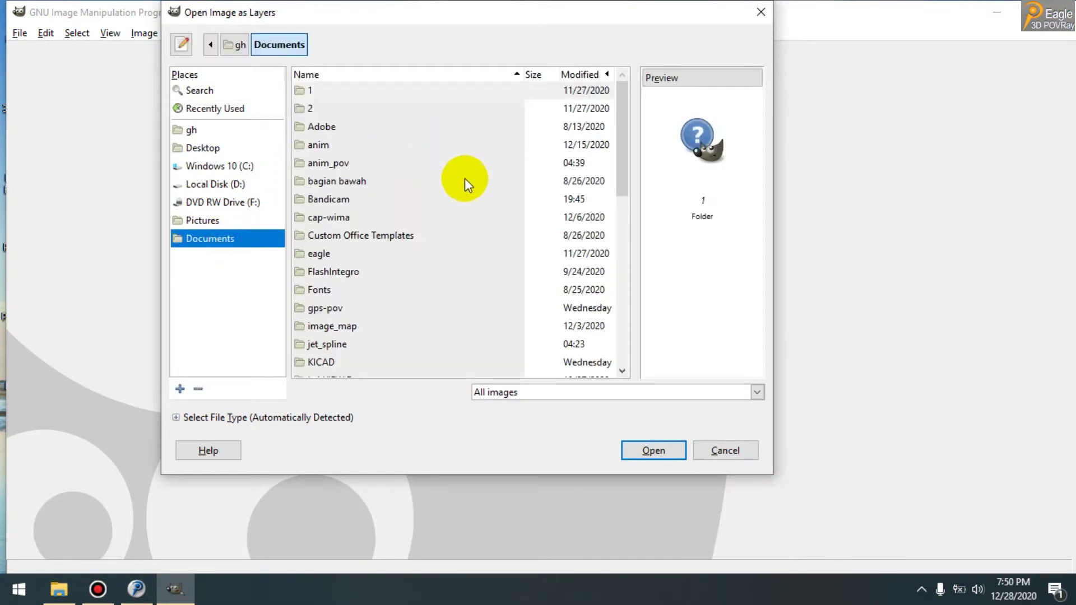
scroll(465, 179, down, 4)
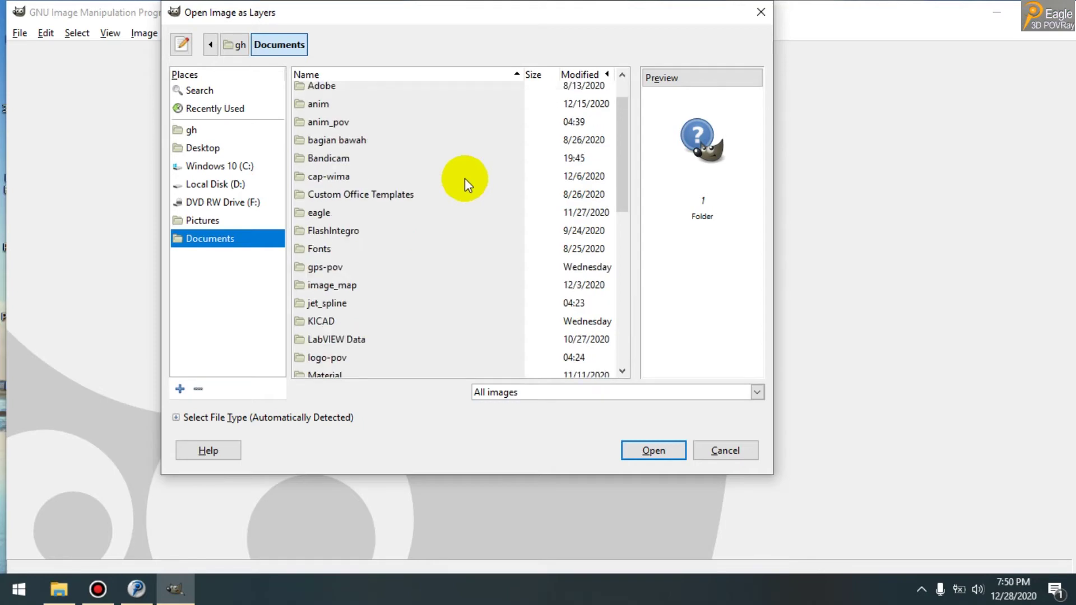
double_click(318, 332)
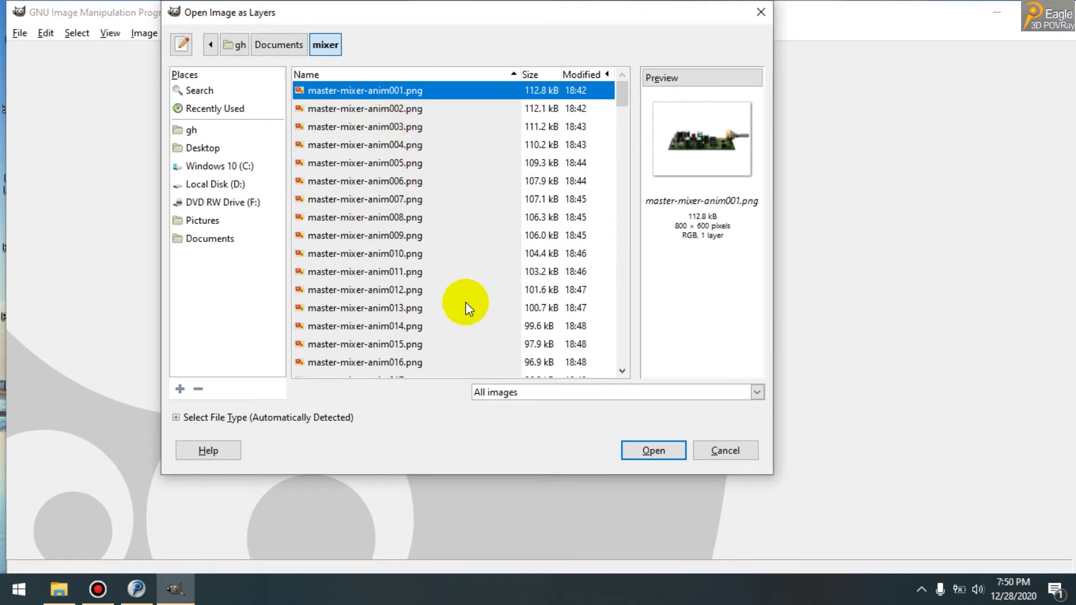
key(ctrl+a)
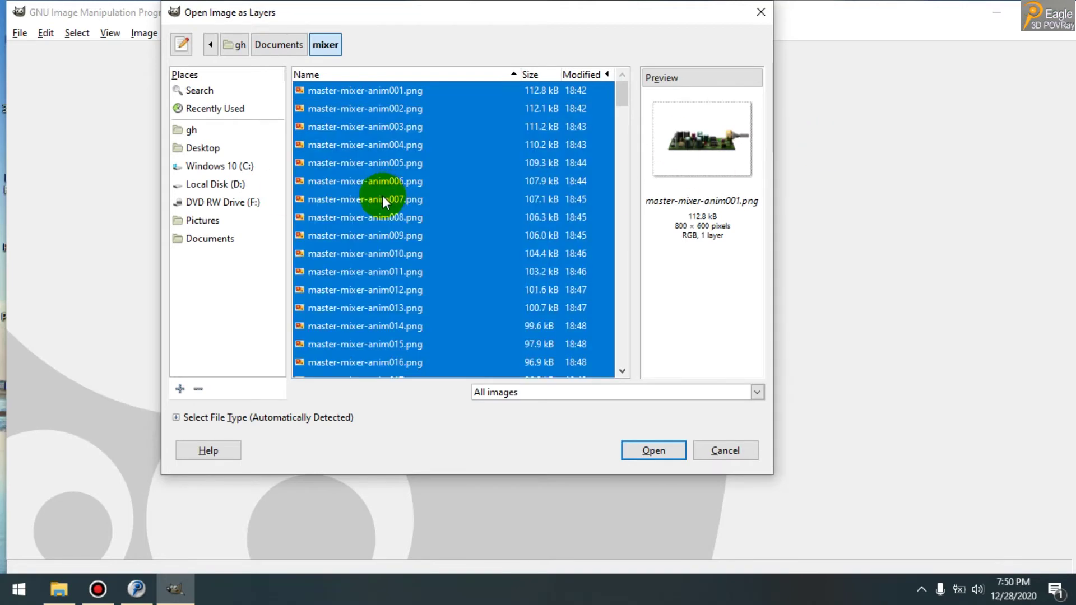
click(659, 451)
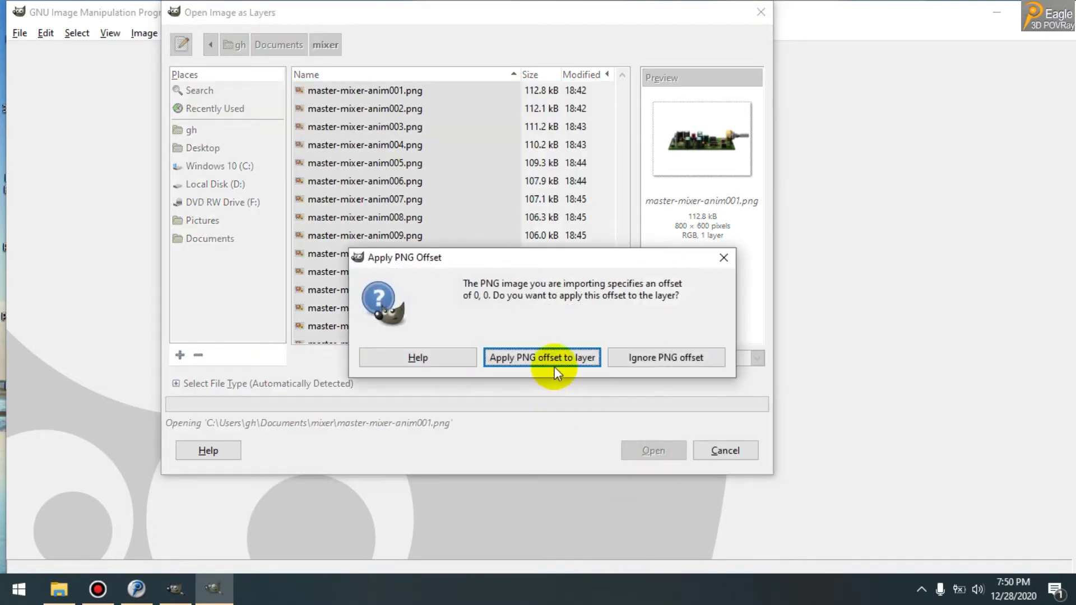
Apply the PNG offset to the layer for every imported frame, through master-mixer-anim180.png.
click(555, 364)
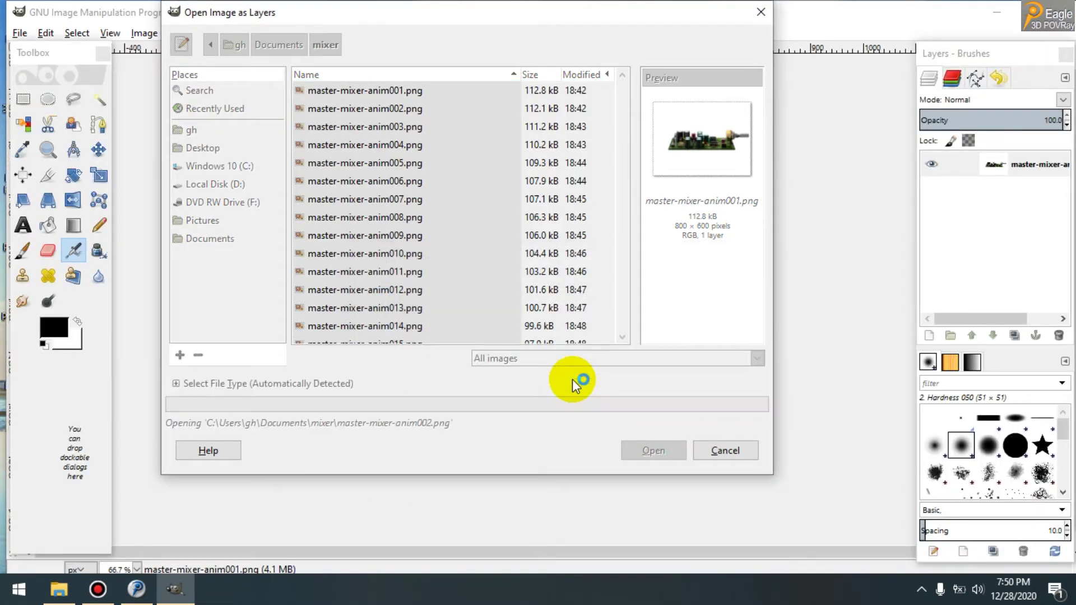
click(576, 362)
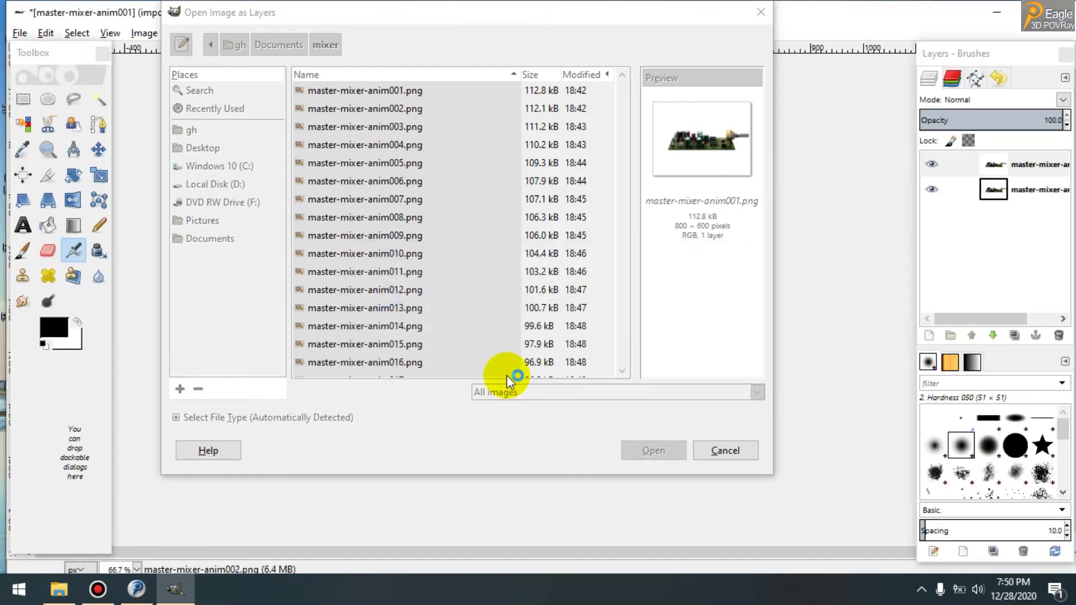
click(516, 360)
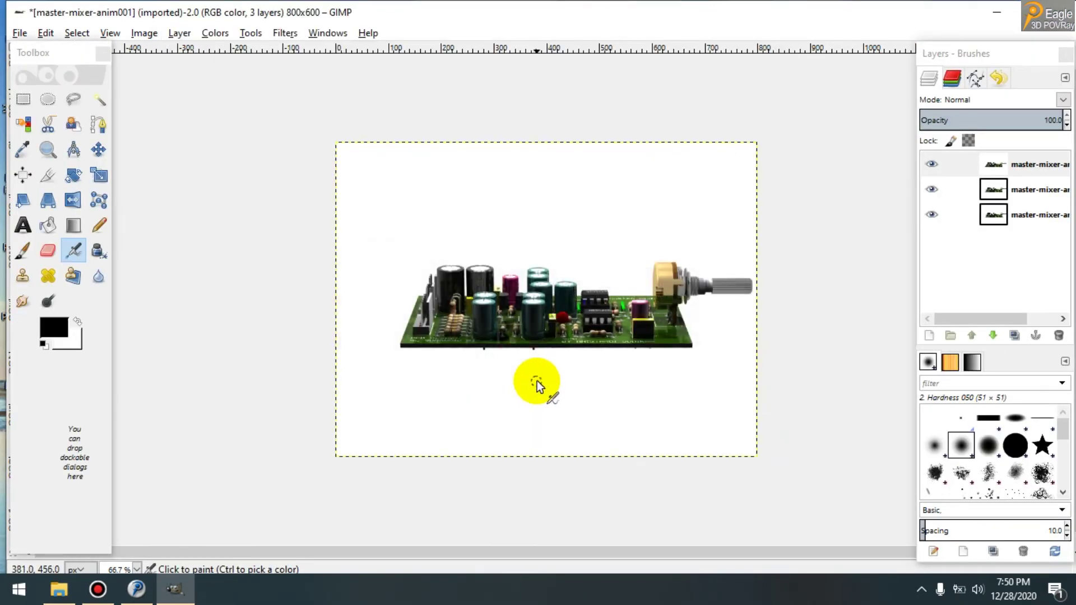
click(546, 363)
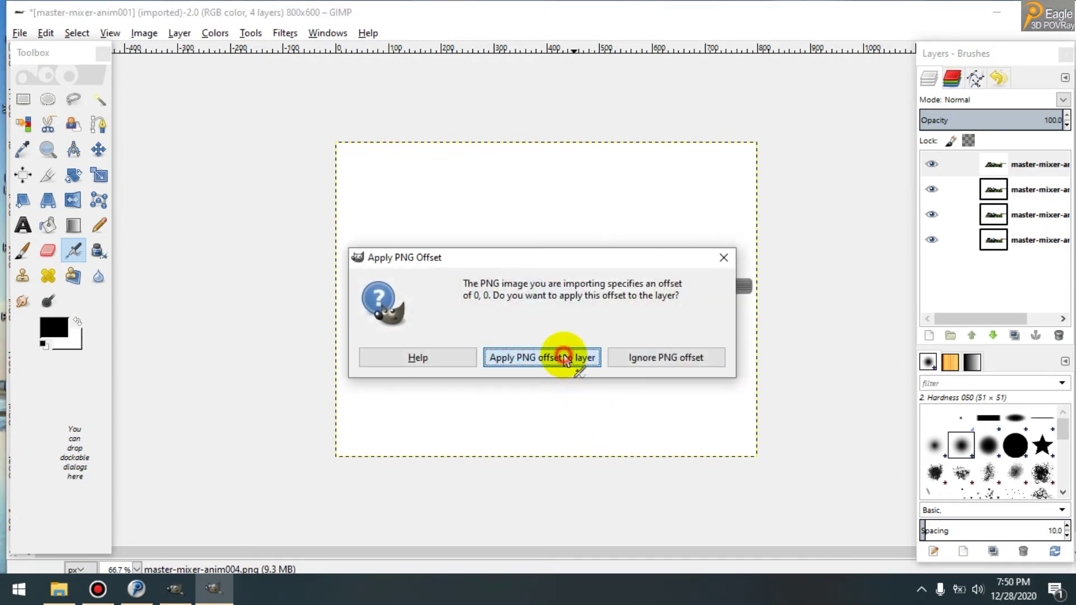
click(556, 360)
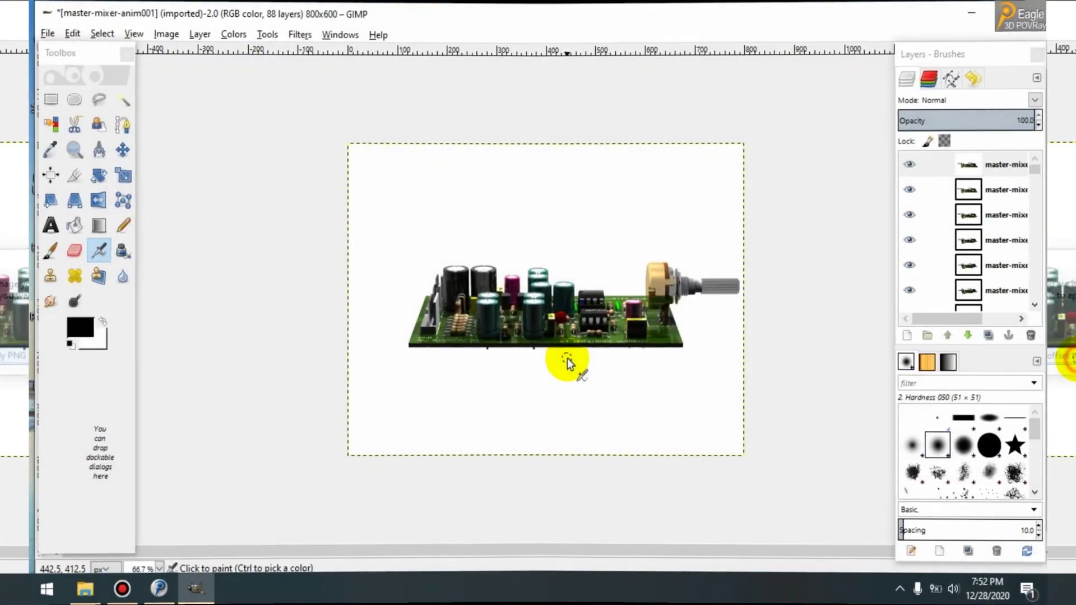
click(569, 358)
click(569, 359)
click(569, 363)
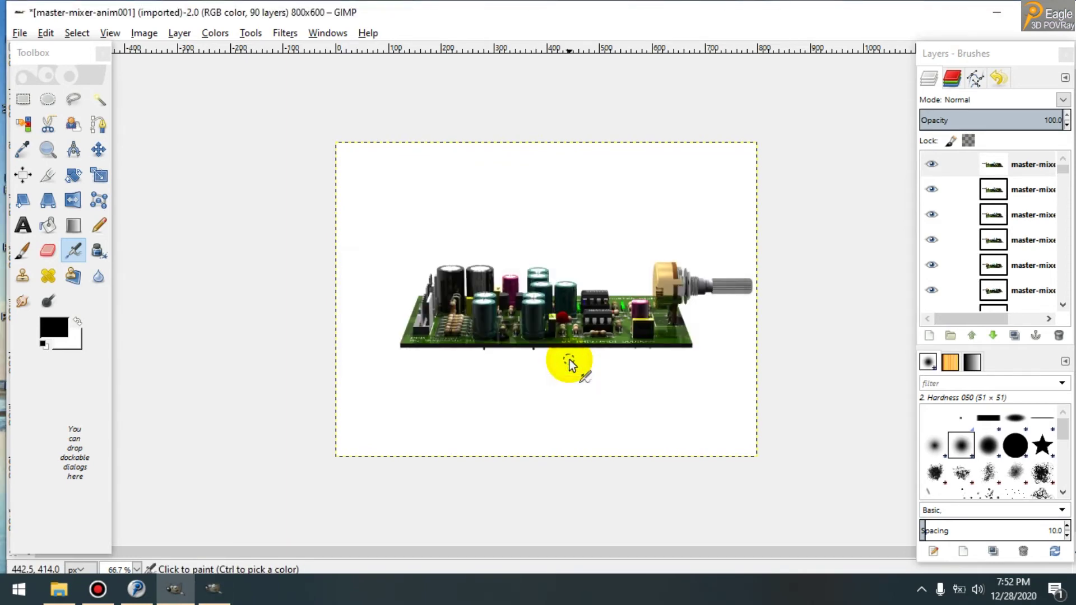
click(569, 363)
click(569, 424)
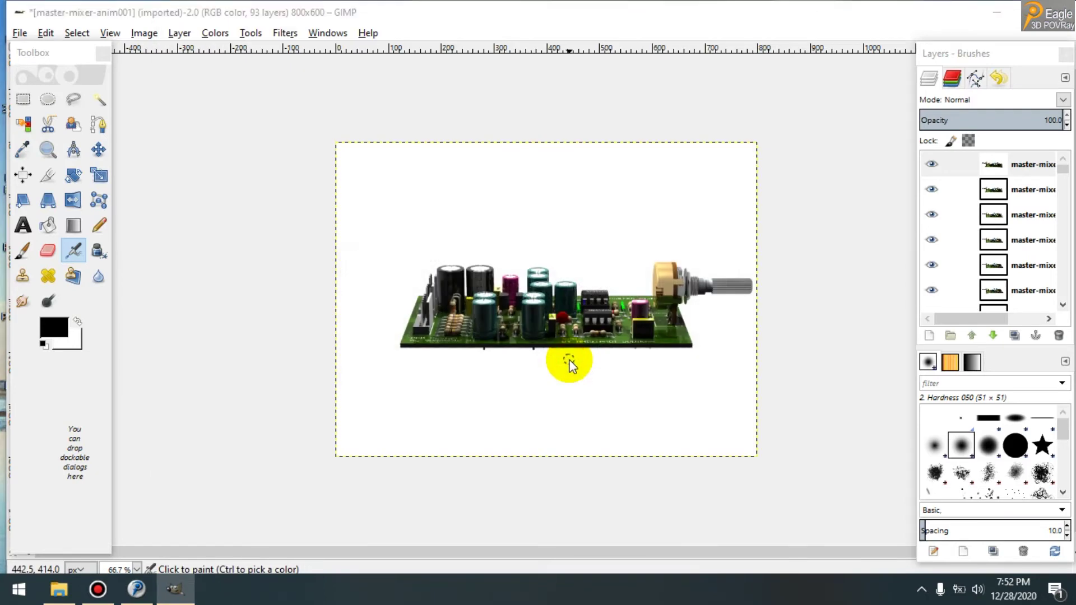
click(570, 363)
click(569, 363)
click(569, 363)
click(569, 363)
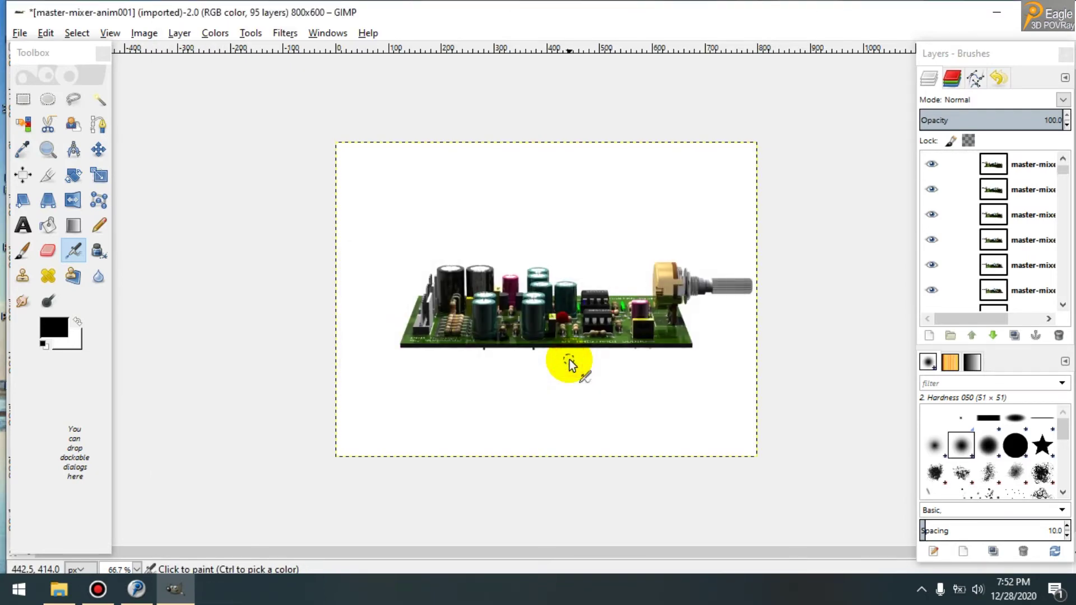
click(569, 358)
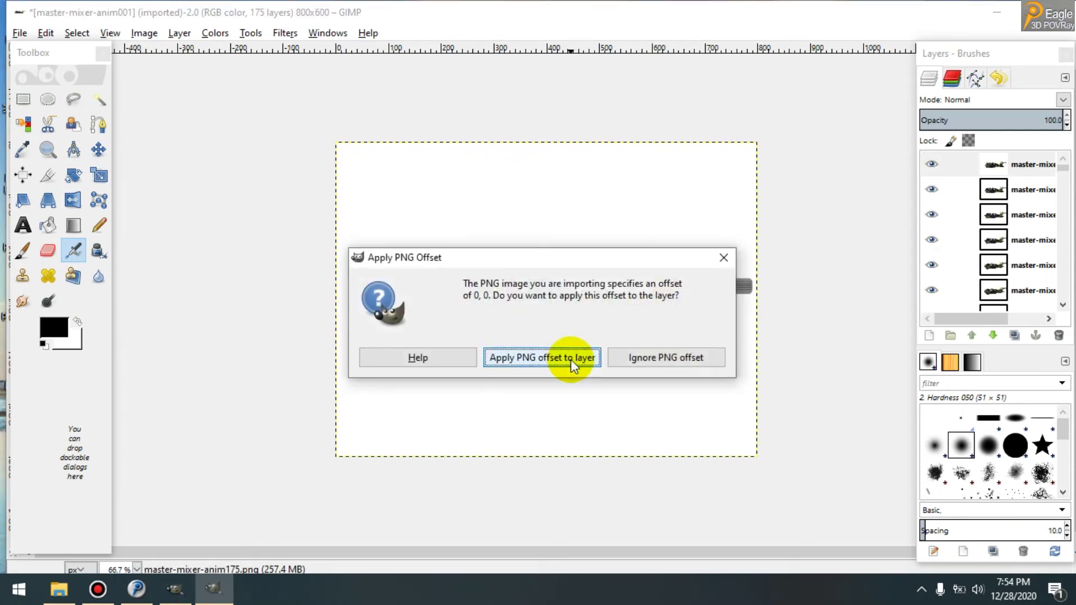
click(570, 359)
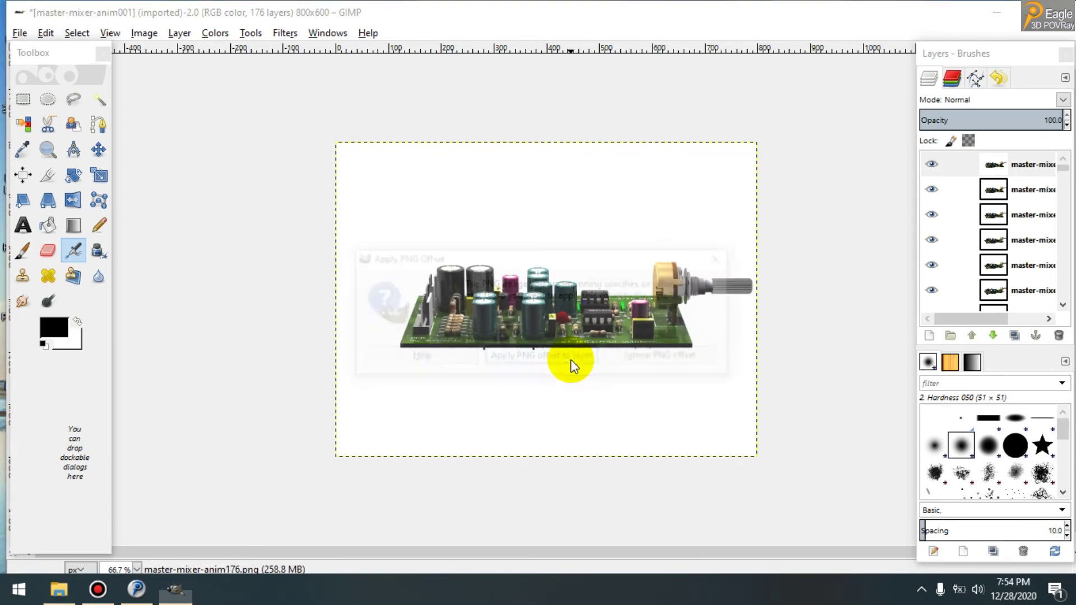
click(570, 359)
click(571, 359)
click(570, 359)
click(571, 358)
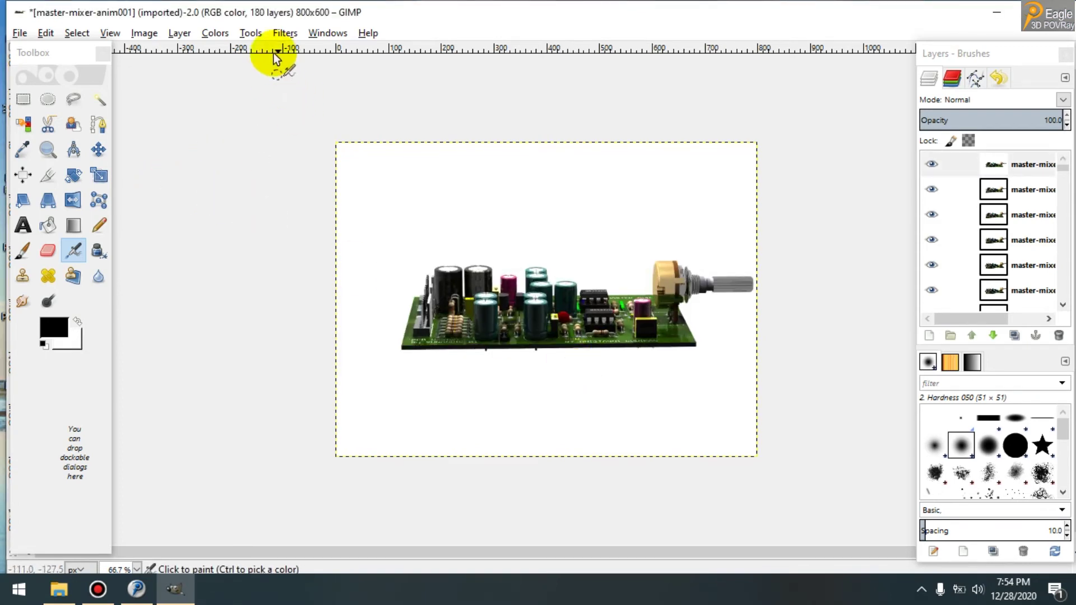
Play the layered frames with the Animation Playback filter.
click(280, 32)
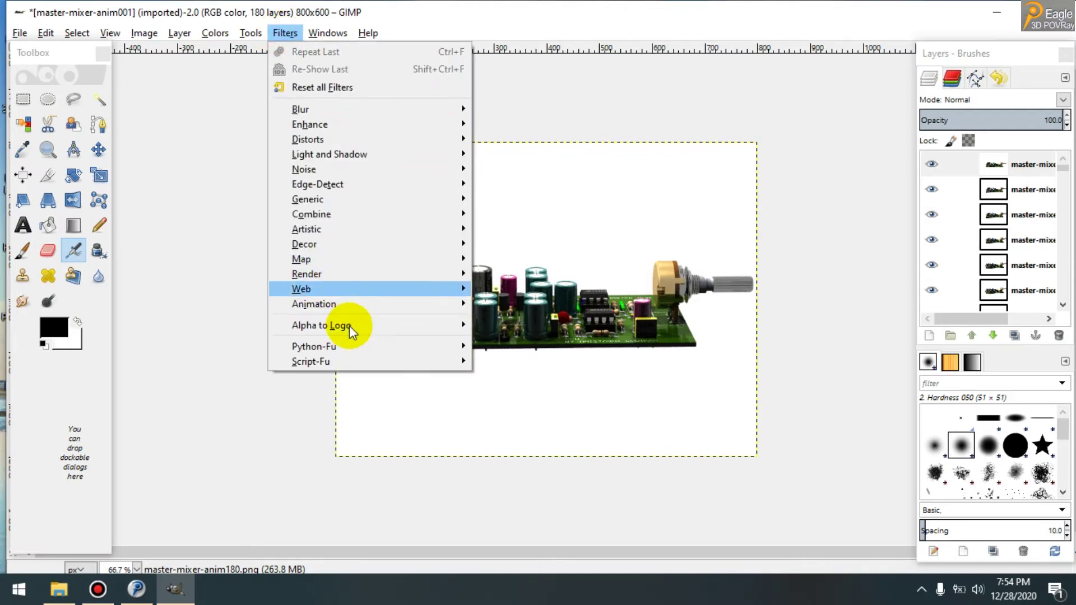
mouse_move(342, 303)
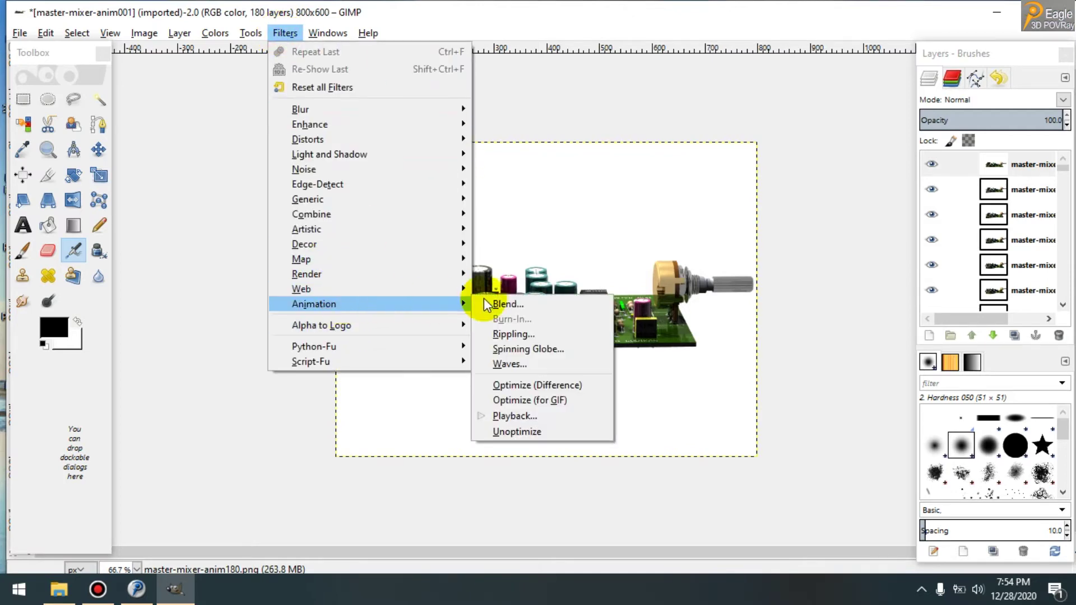
click(522, 416)
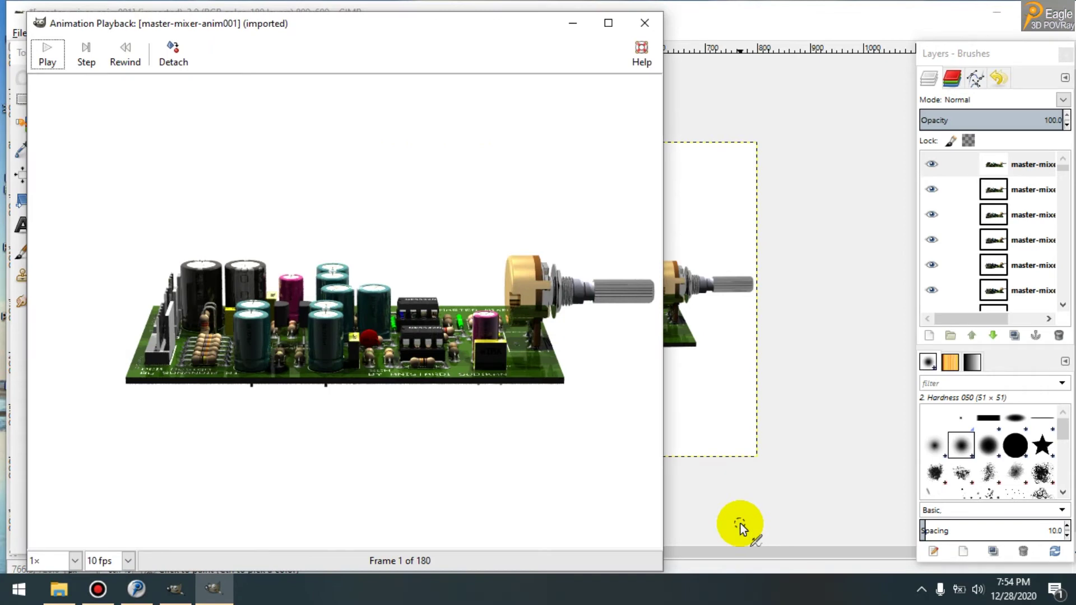
click(47, 54)
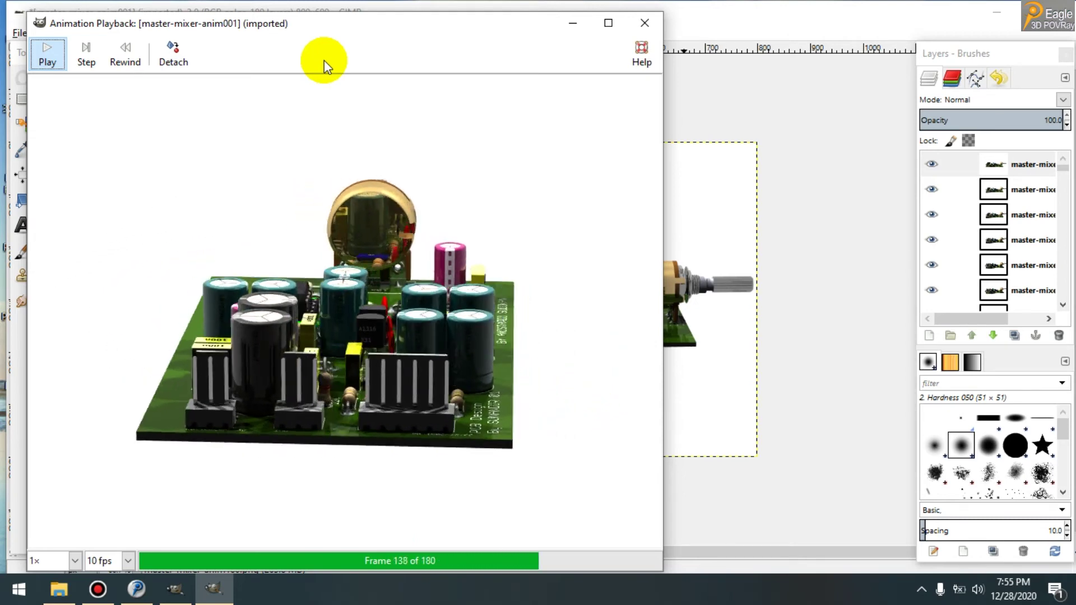
Detach and reattach the animation preview, and stop and close the playback.
click(178, 59)
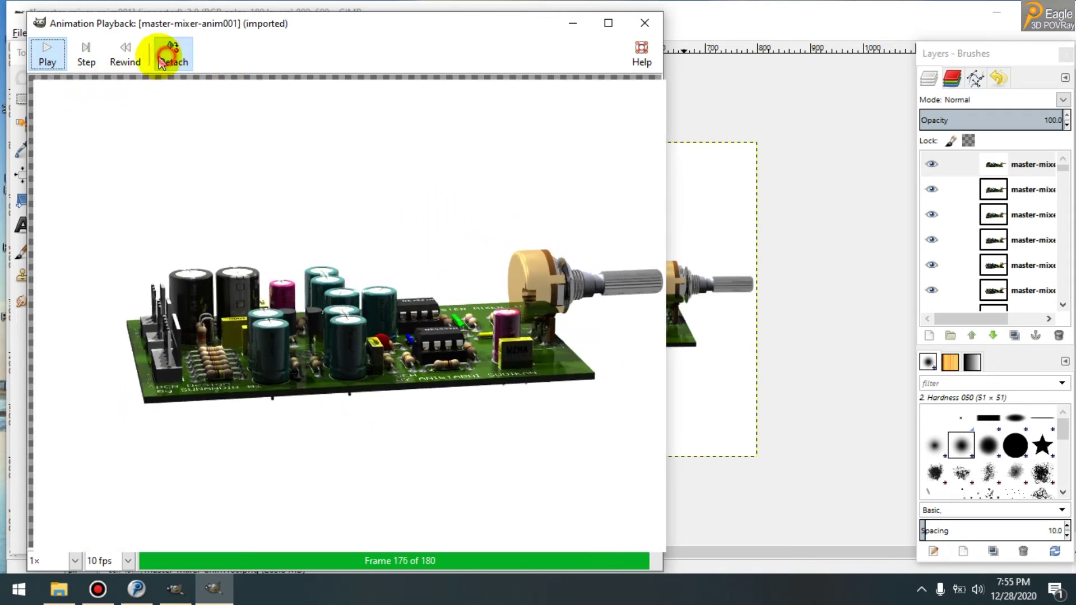
click(165, 56)
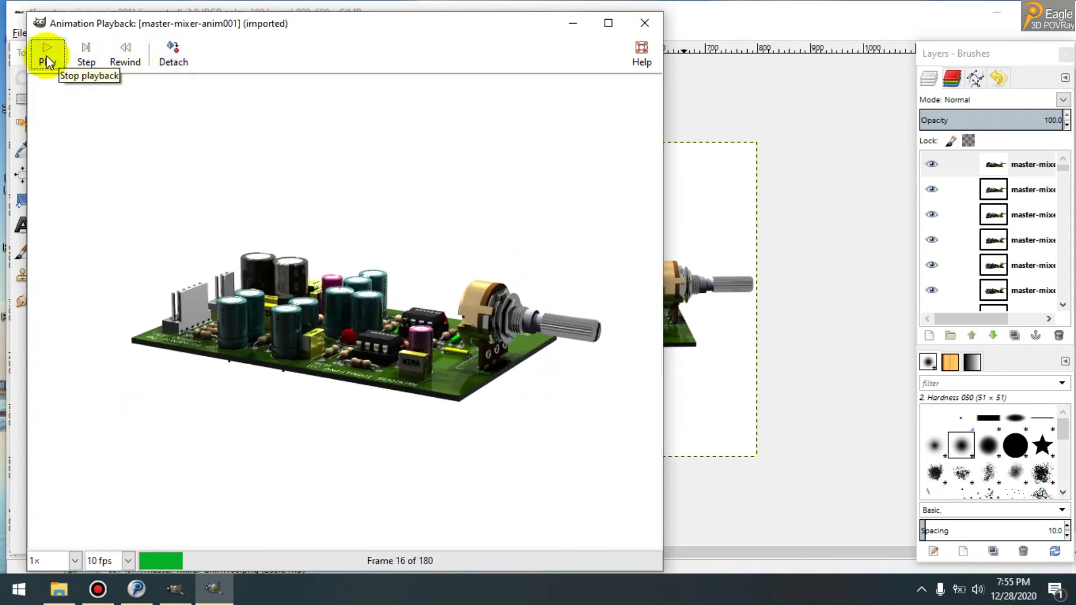
click(46, 54)
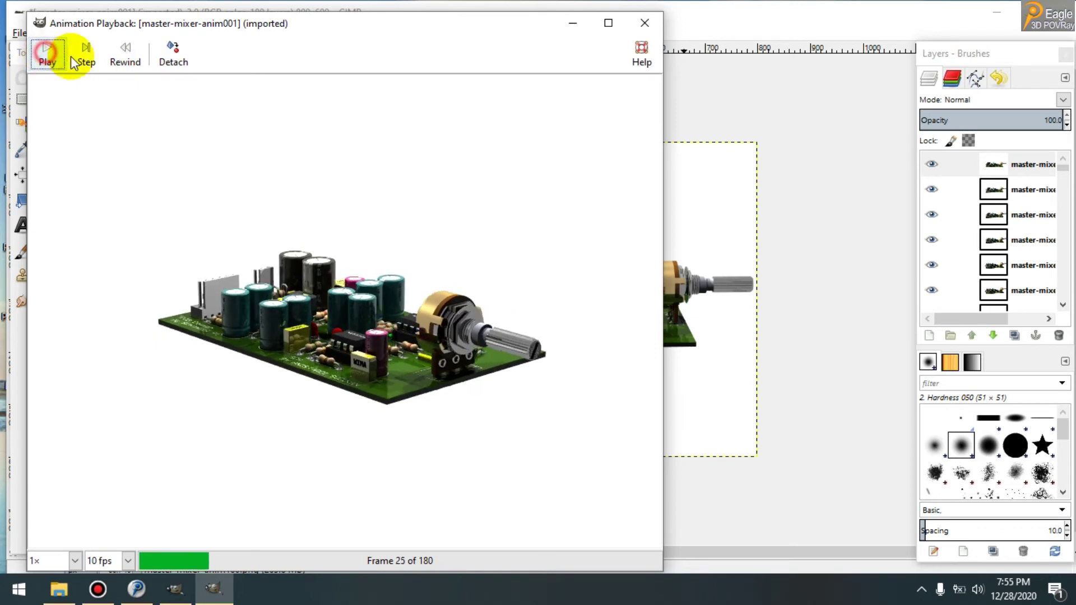
click(654, 26)
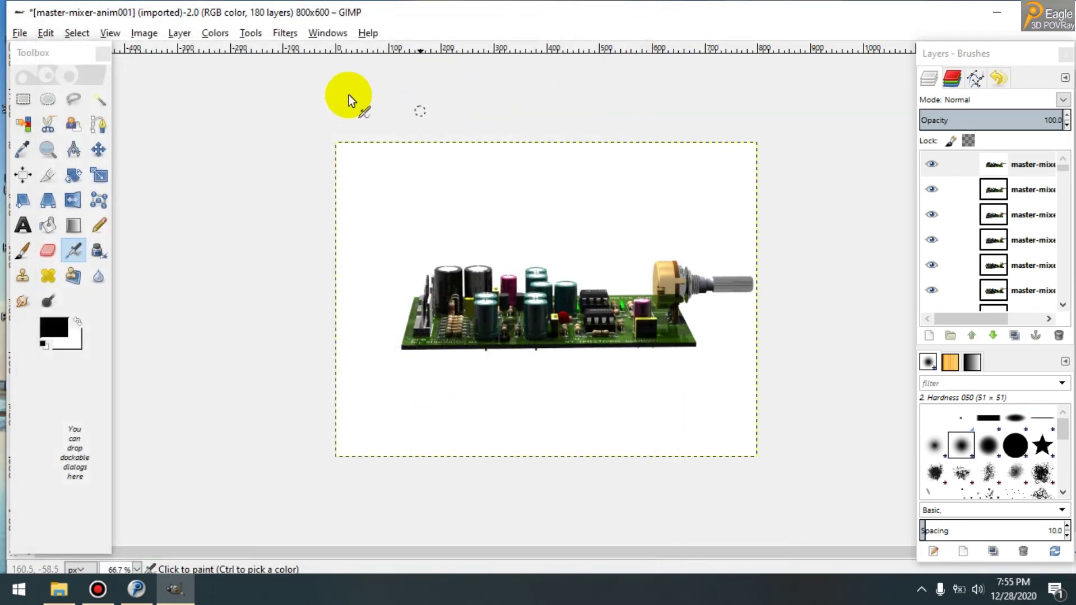
Optimize the layered frame animation for GIF and maximize the window of the optimized image.
click(285, 33)
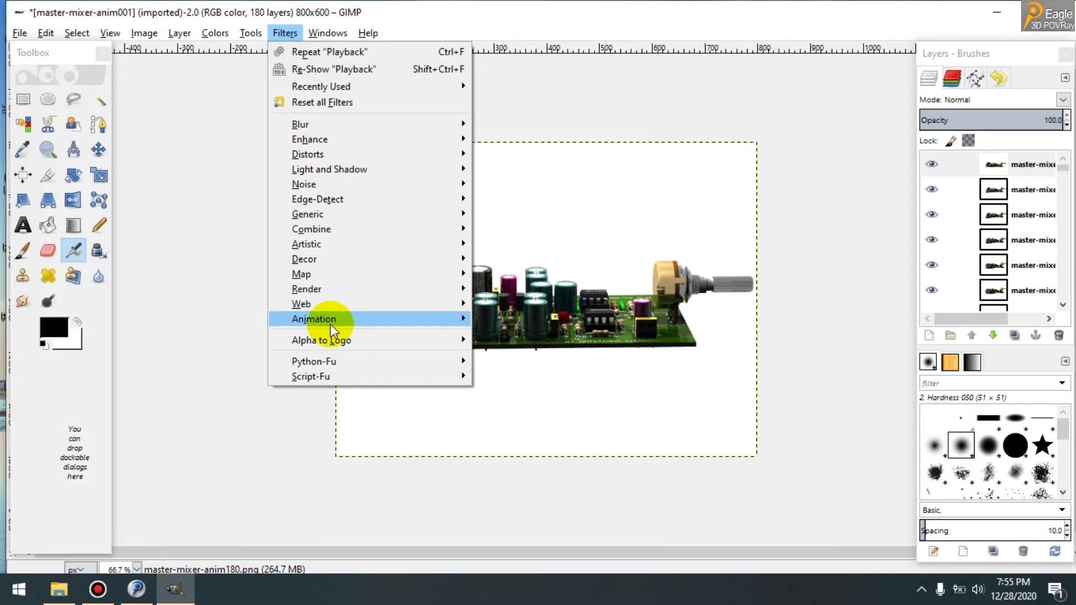
mouse_move(336, 319)
click(562, 417)
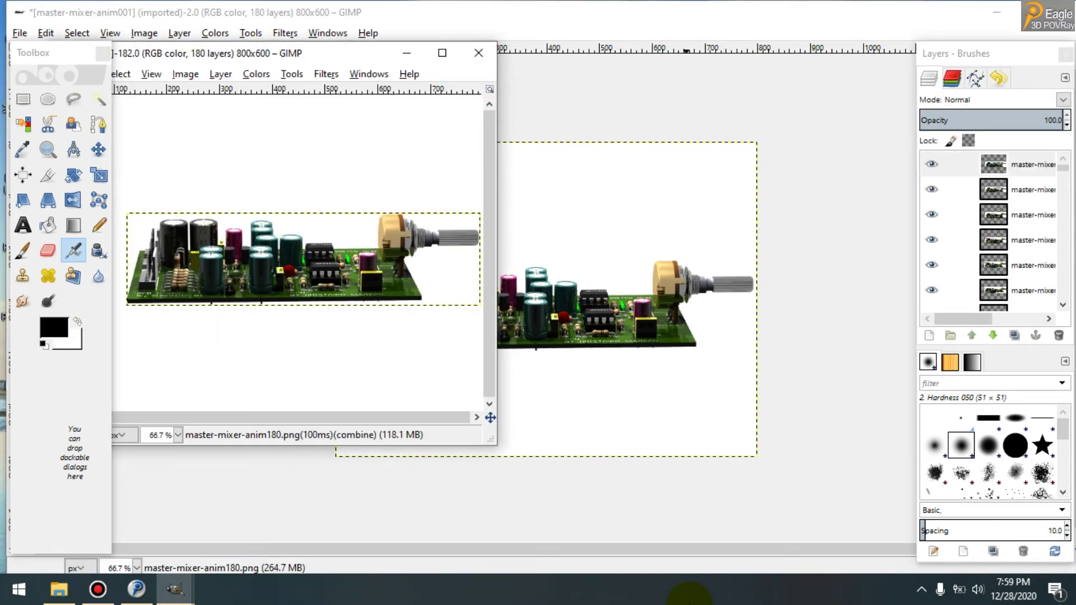
click(442, 52)
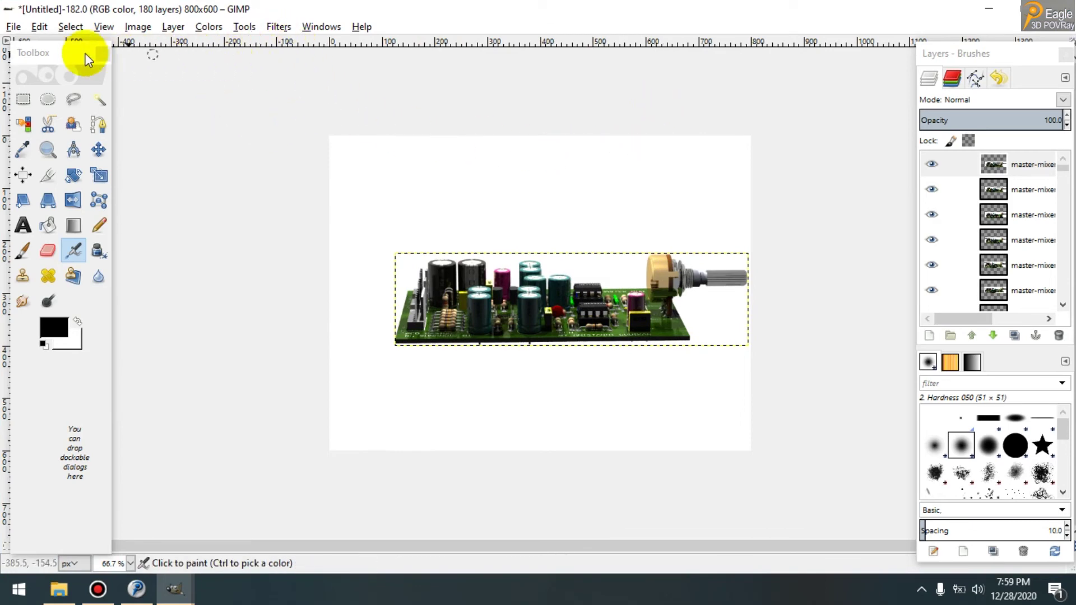
Start exporting the optimized image and choose the mixer folder in Documents as the destination.
click(12, 27)
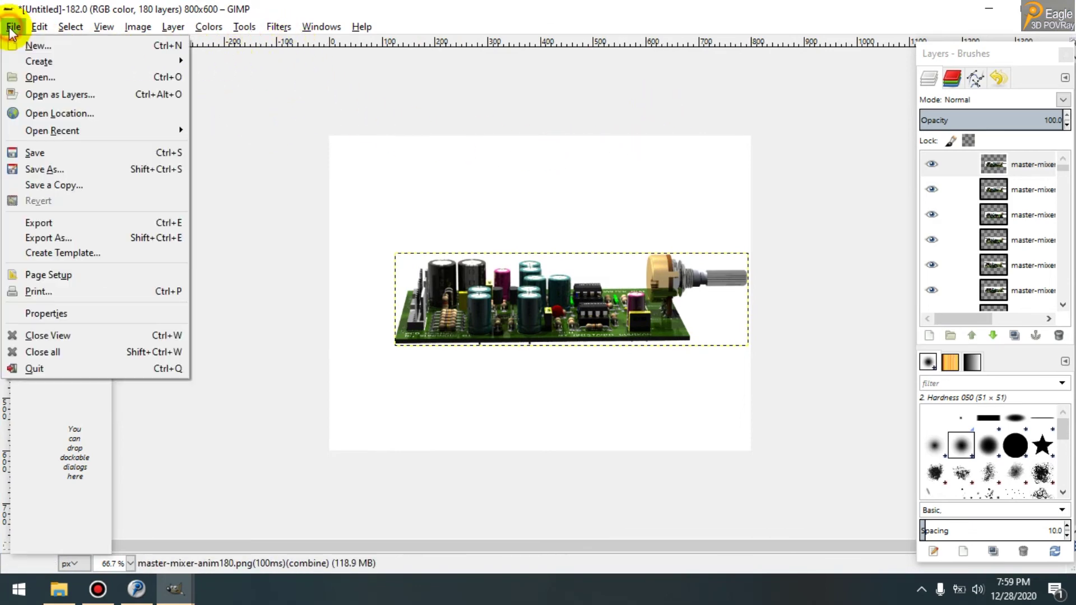
click(72, 223)
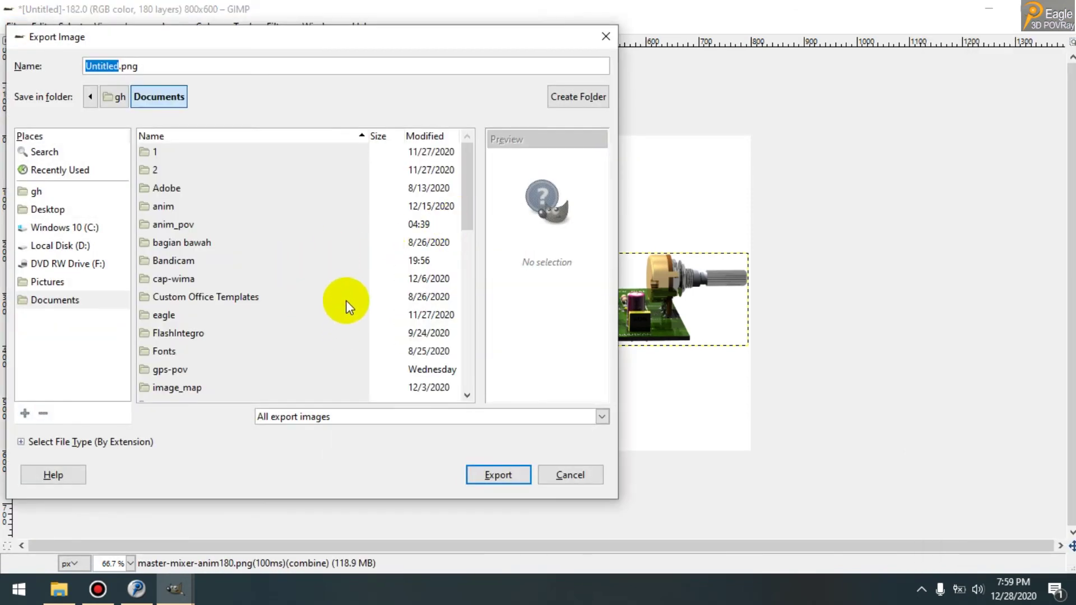
scroll(257, 308, down, 2)
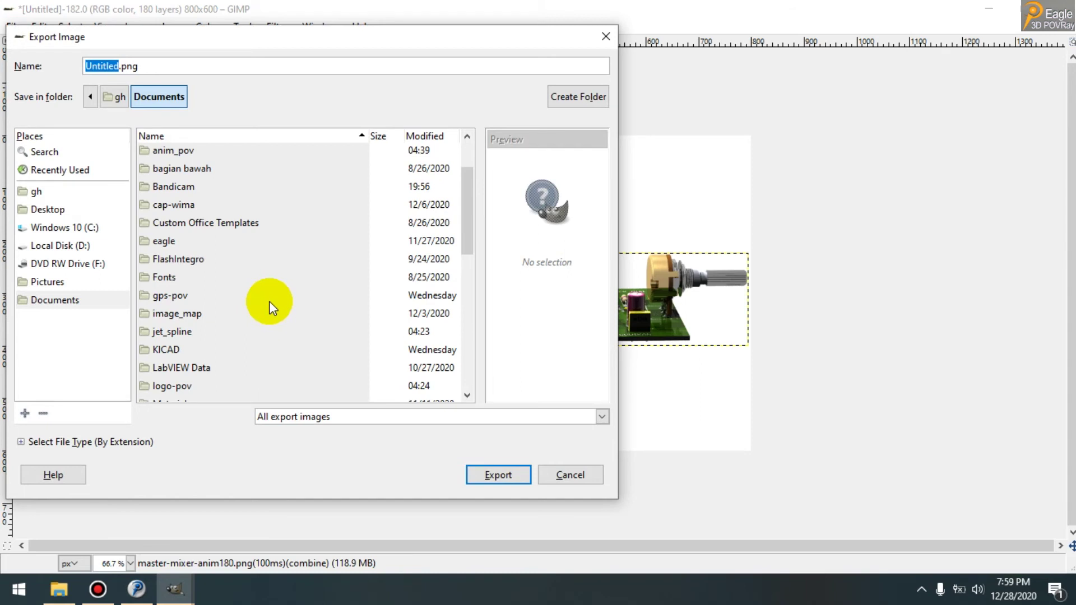
scroll(269, 301, down, 1)
scroll(269, 301, down, 1)
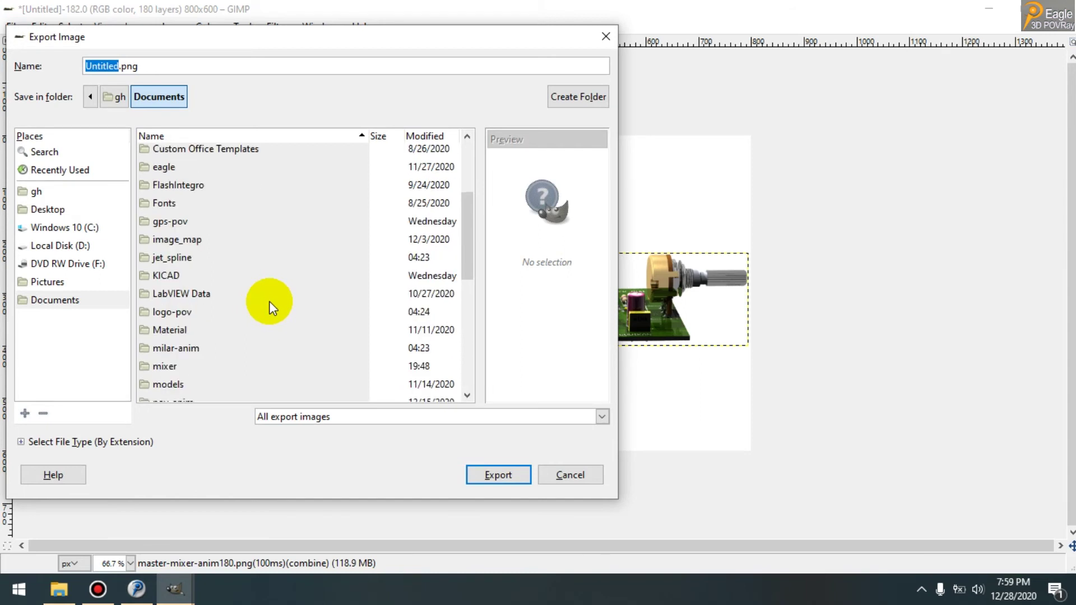
double_click(163, 370)
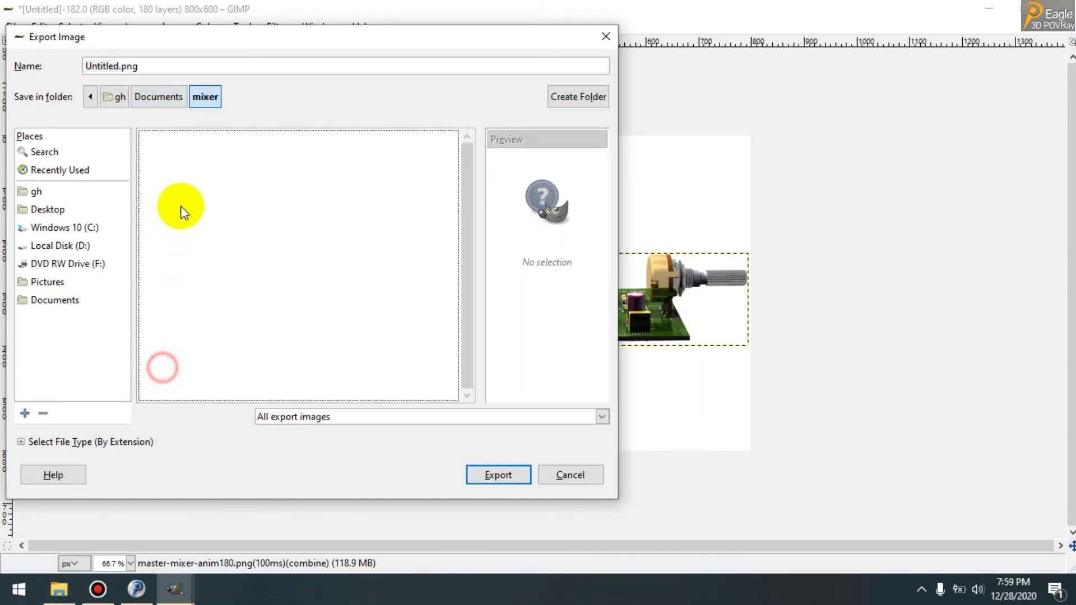
Reuse the first frame's file name, shorten it to master-mixer.gif, and continue to the GIF export options.
click(194, 153)
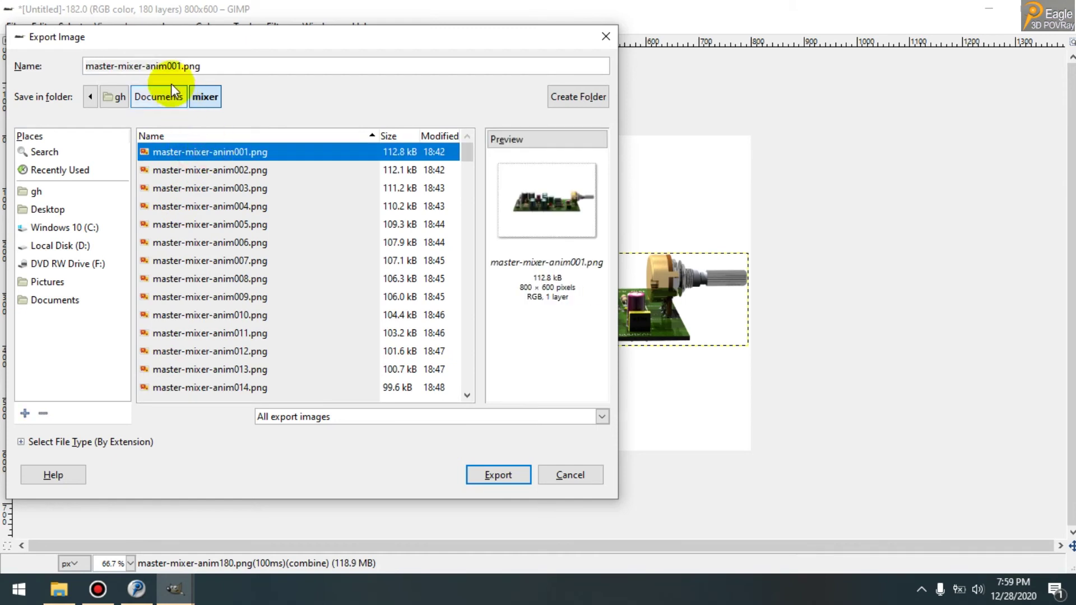
click(209, 67)
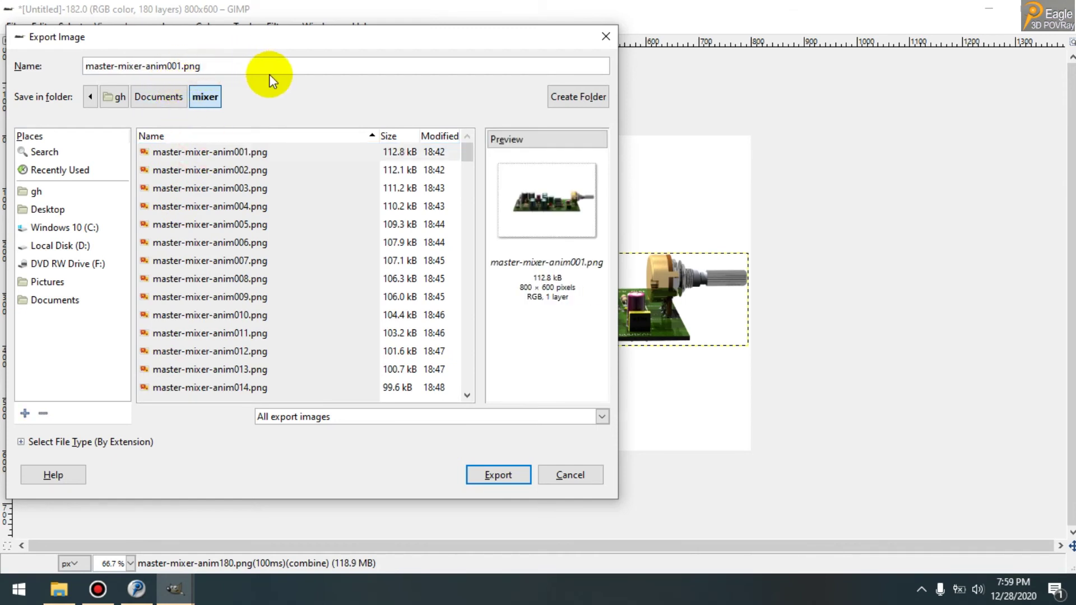
key(BackSpace)
key(BackSpace)
key(BackSpace)
key(BackSpace)
key(BackSpace)
key(BackSpace)
key(BackSpace)
key(BackSpace)
key(BackSpace)
key(BackSpace)
key(BackSpace)
key(BackSpace)
text(.gif)
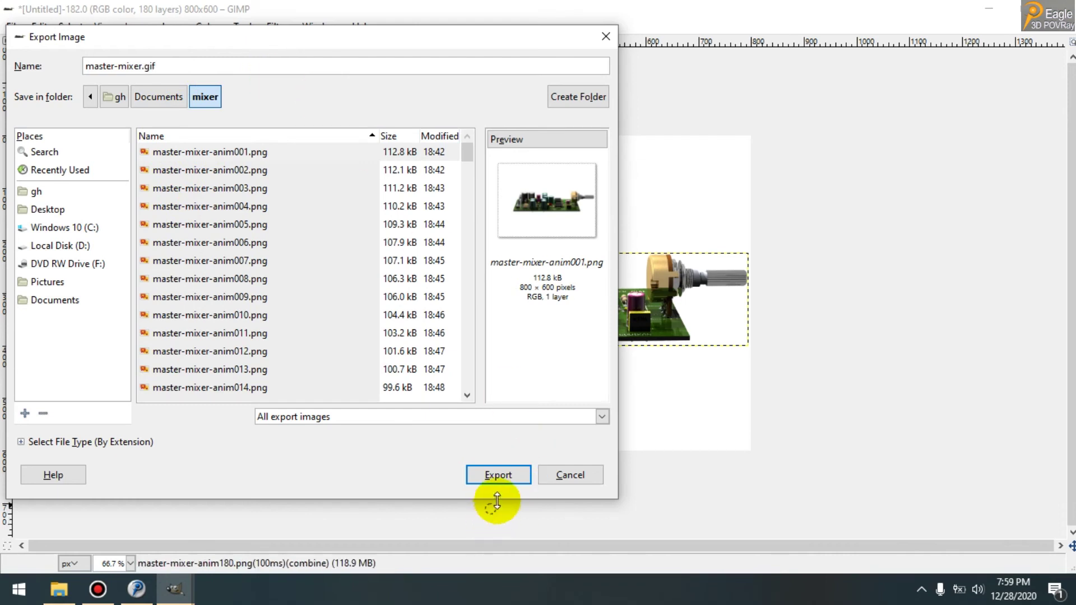
click(509, 475)
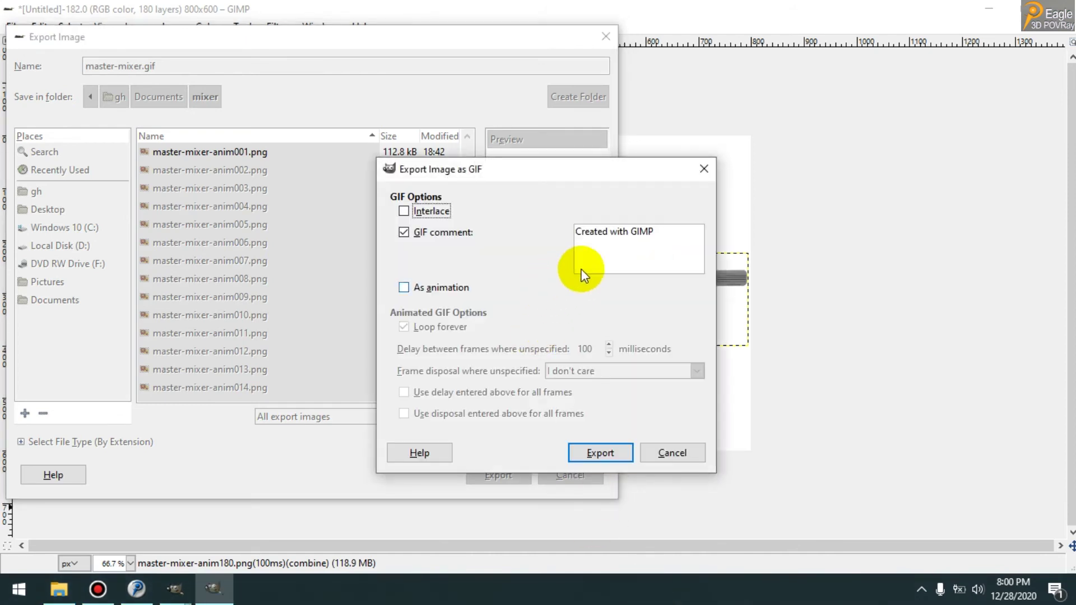
Append the author credit to the GIF comment, enable export as animation, and export the GIF.
click(664, 230)
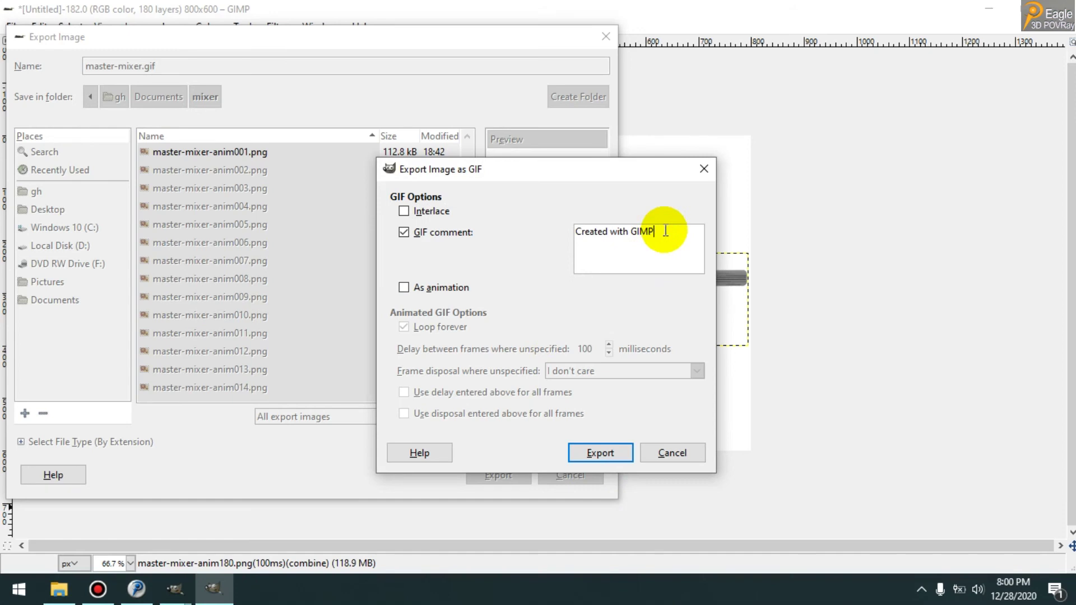
text(by sunandir 01)
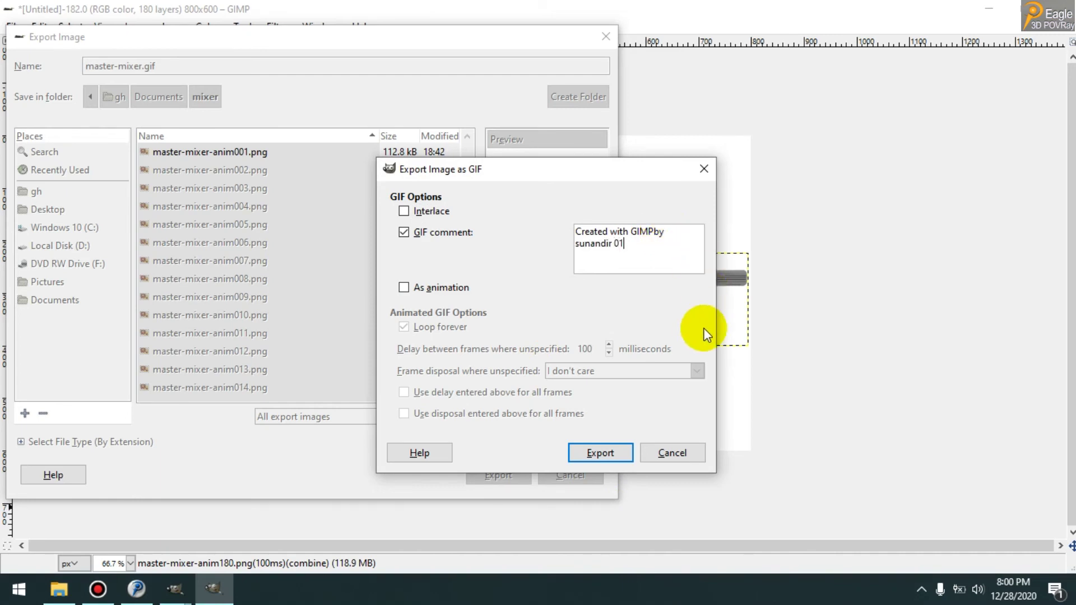
click(406, 287)
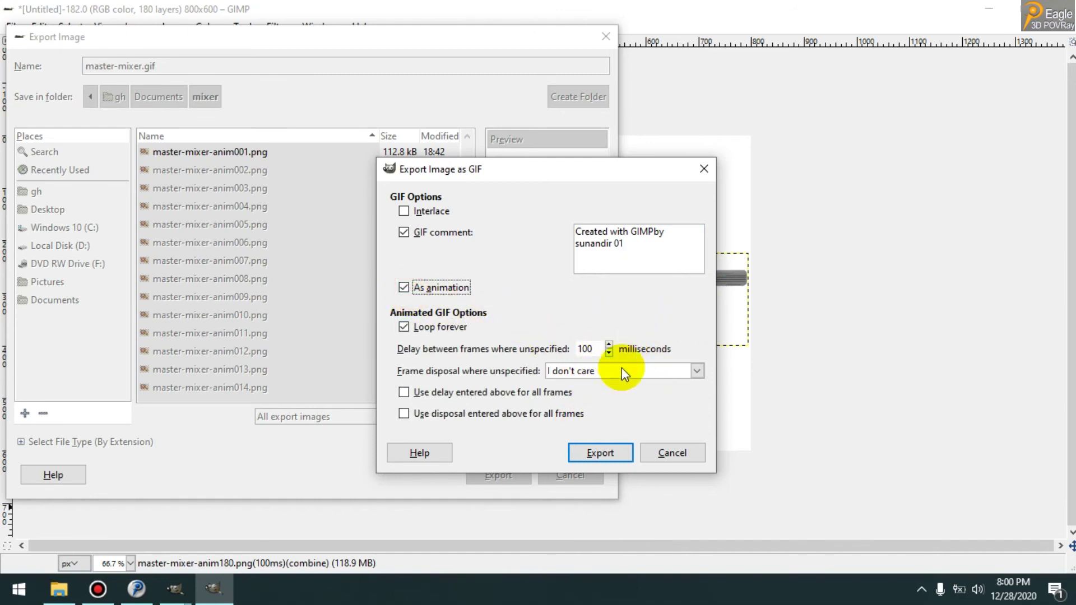
click(600, 458)
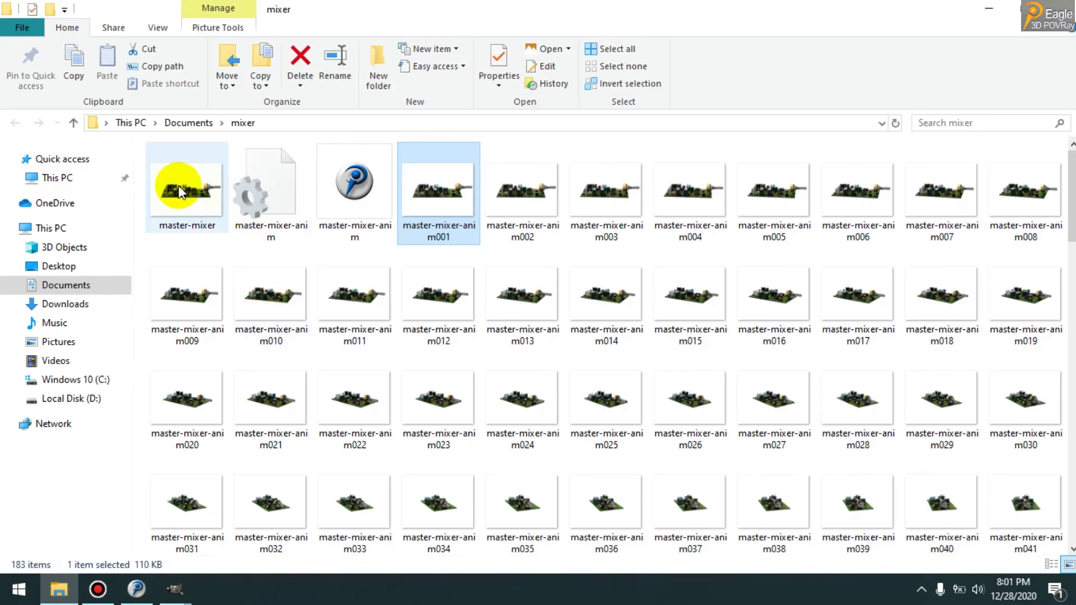
Open the exported master-mixer GIF from the mixer folder in File Explorer to view it.
click(178, 186)
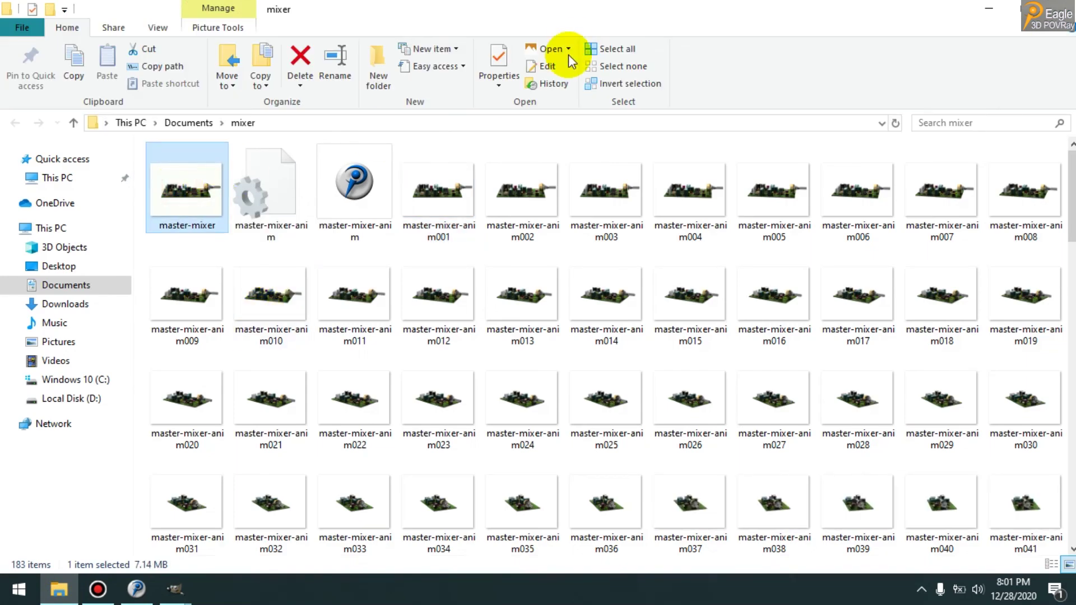
click(568, 50)
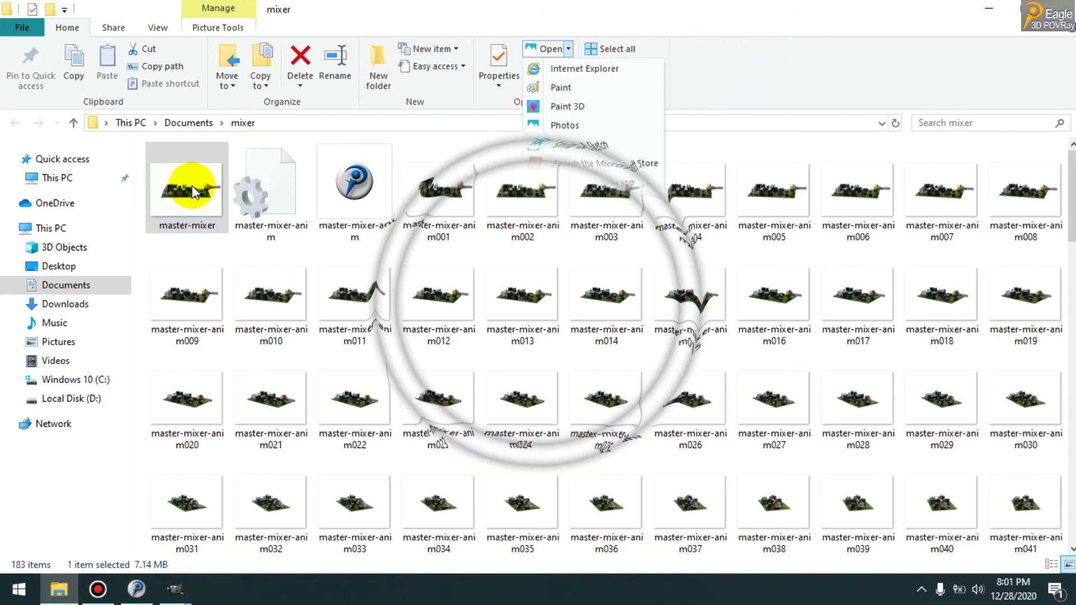
double_click(192, 185)
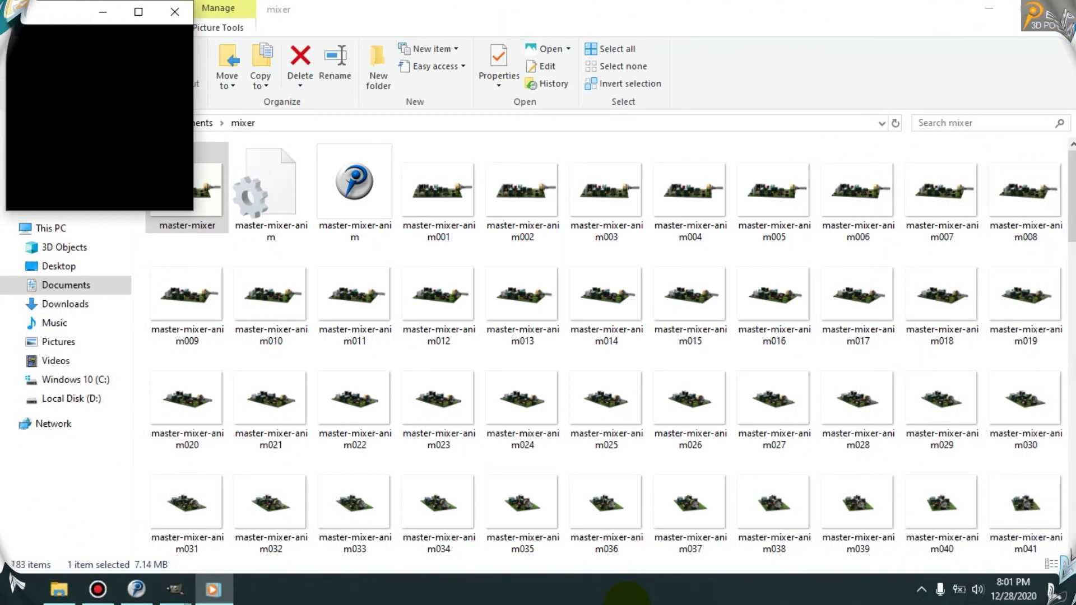